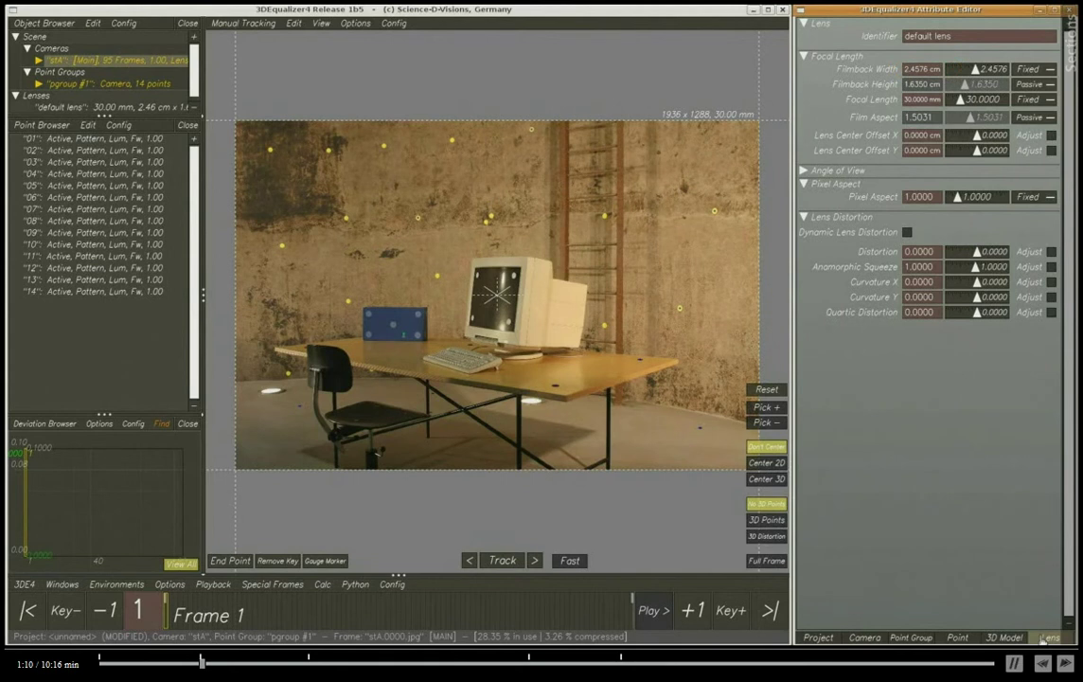
- Set the default lens's filmback width to 2.22 cm
left_click(915, 69)
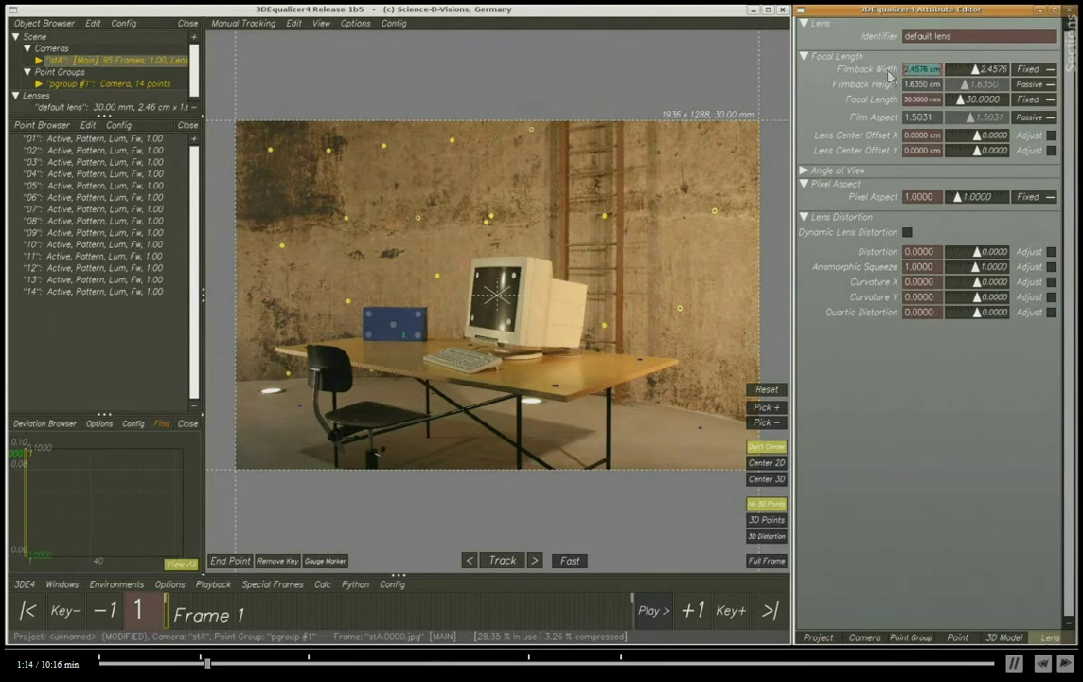
type("2.22")
key("Return")
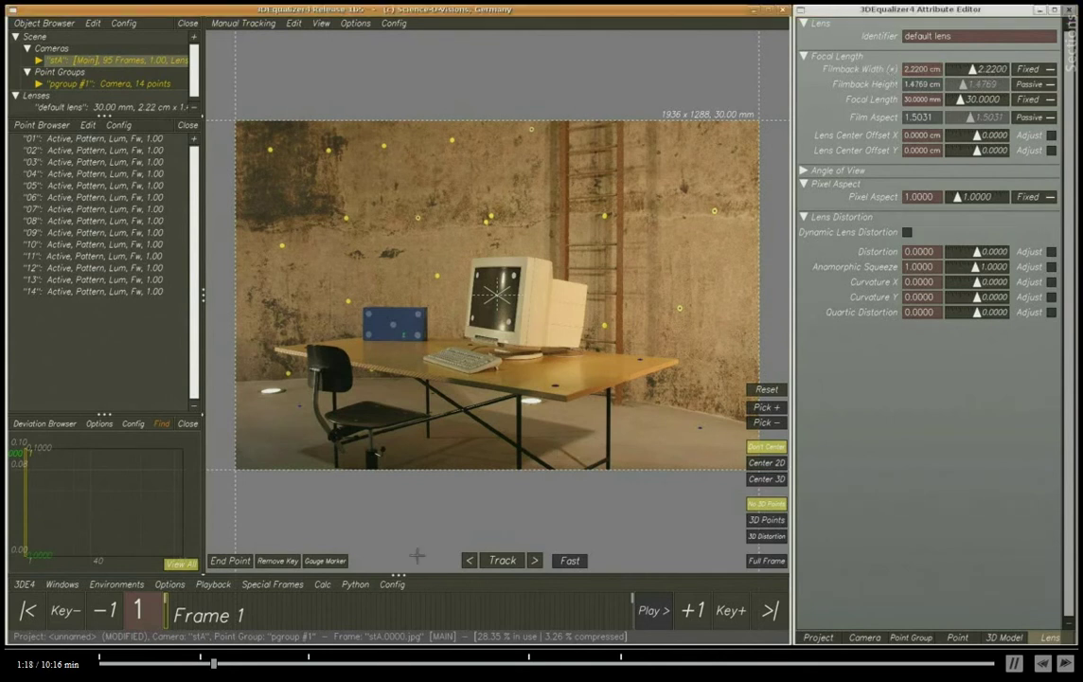
- Calculate all objects from scratch and use the result for the project
left_click(324, 584)
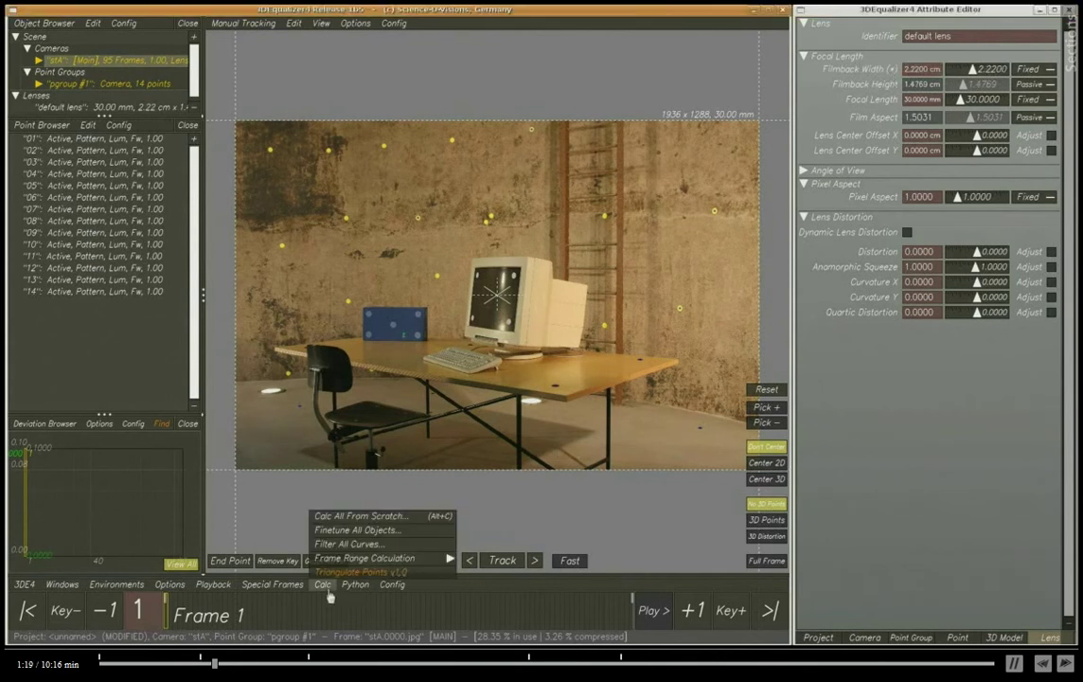
left_click(353, 519)
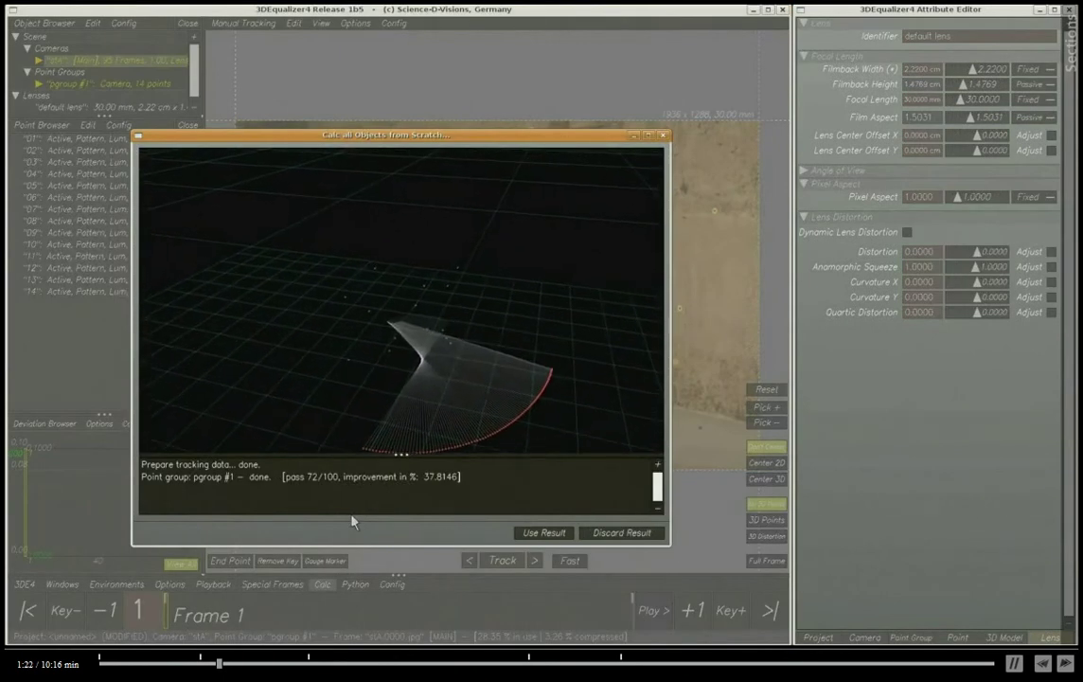
left_click(549, 536)
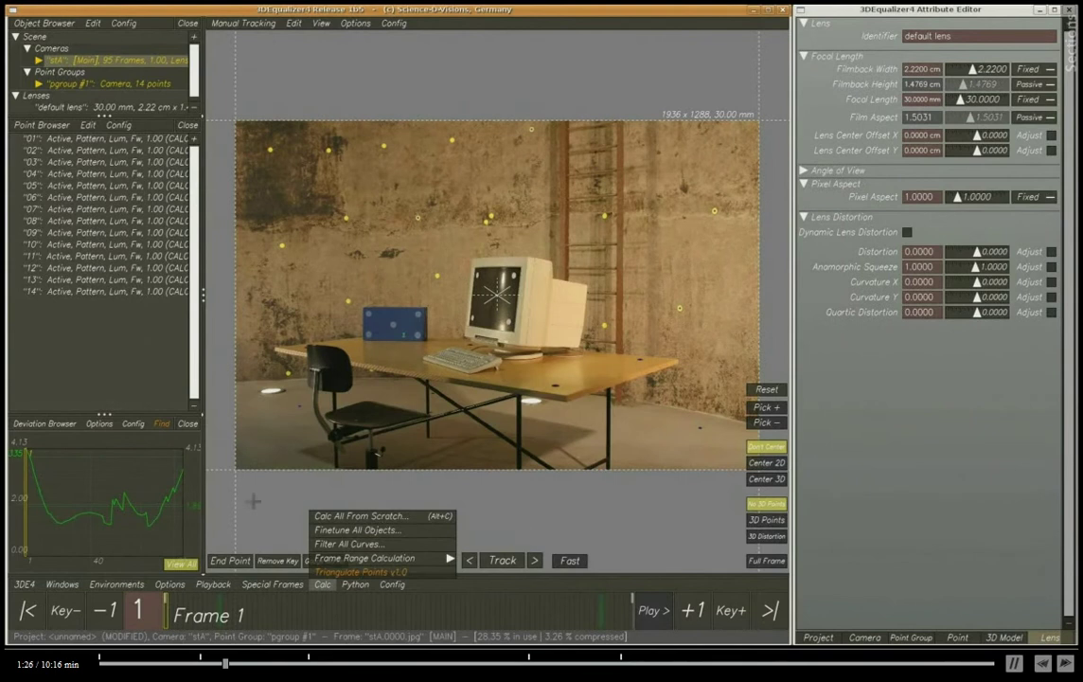
middle_click_drag(185, 506, 154, 500)
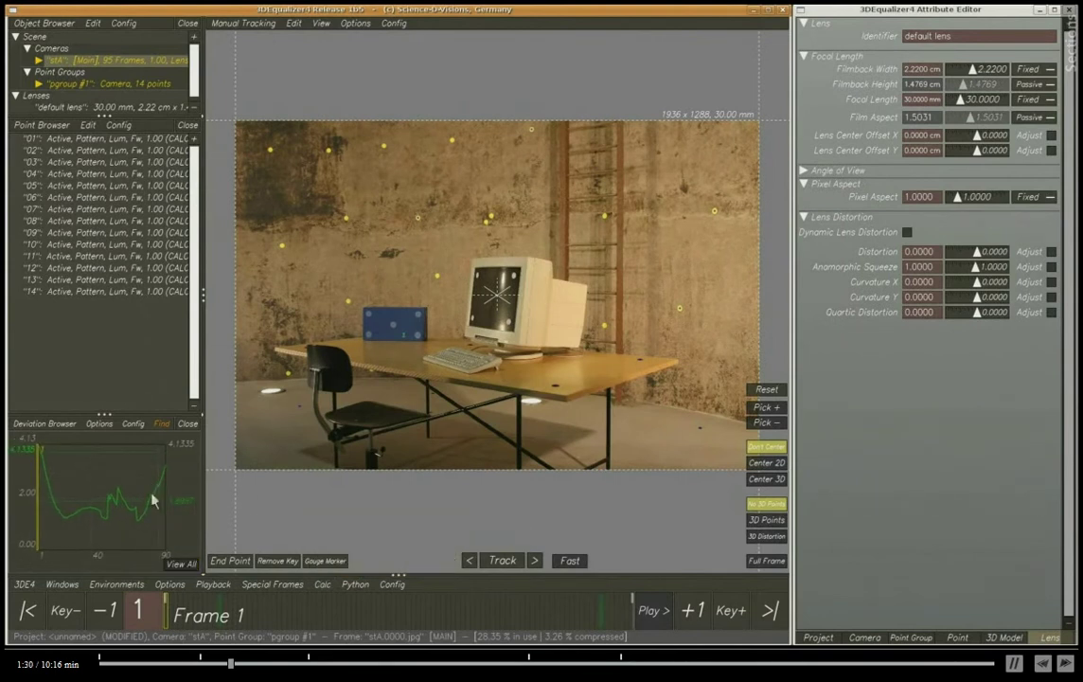
- Select tracking point 13 near the image's upper edge and keep the view centered on its 2D position
key("alt")
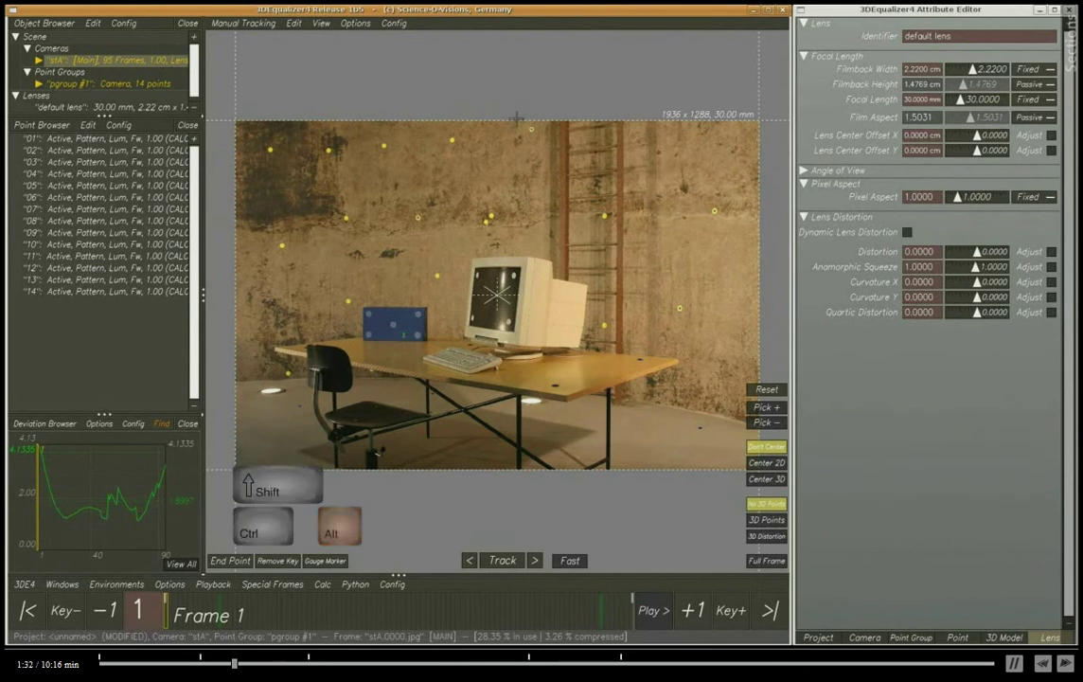
left_click(515, 142, "alt")
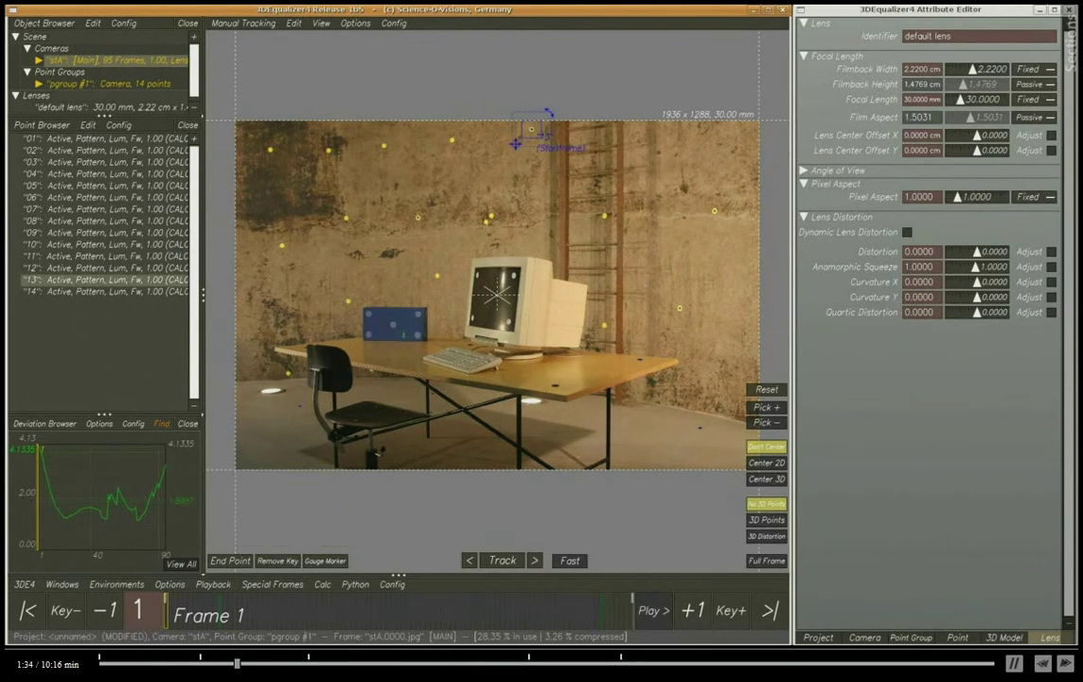
scroll(538, 104, "up", 5)
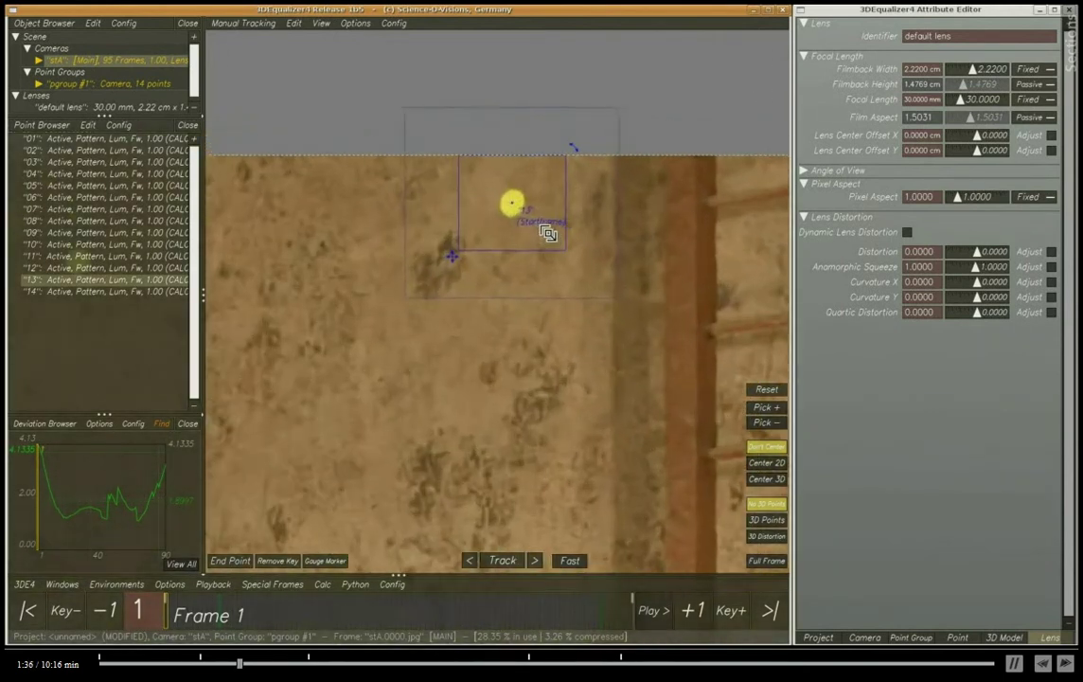
middle_click_drag(549, 233, 549, 261, "ctrl")
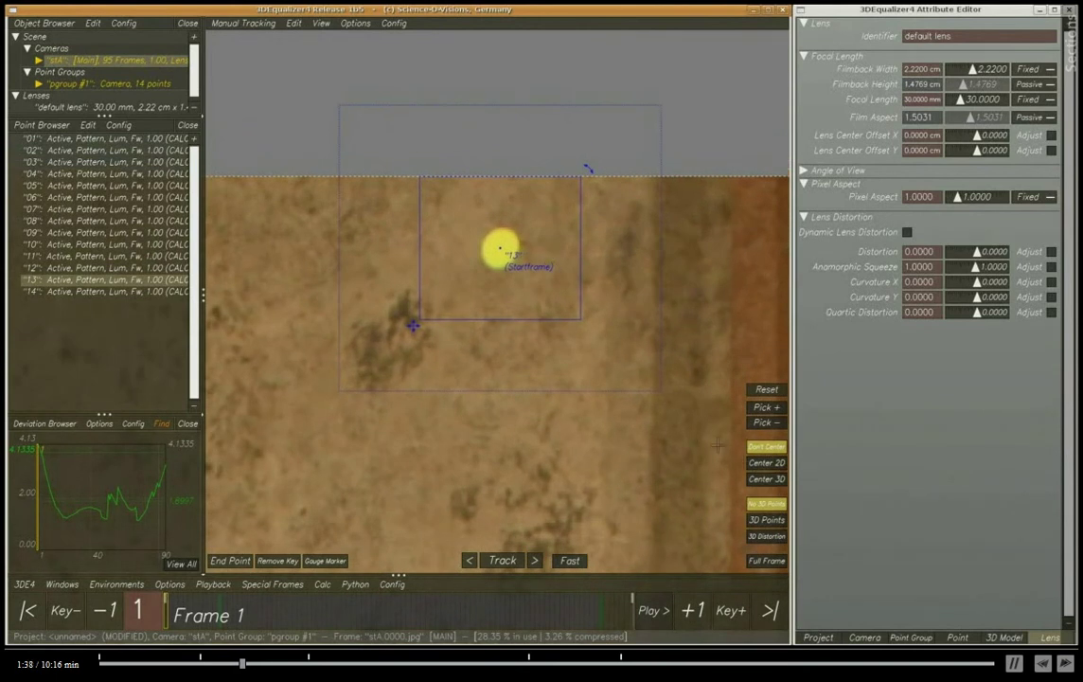
left_click(762, 463)
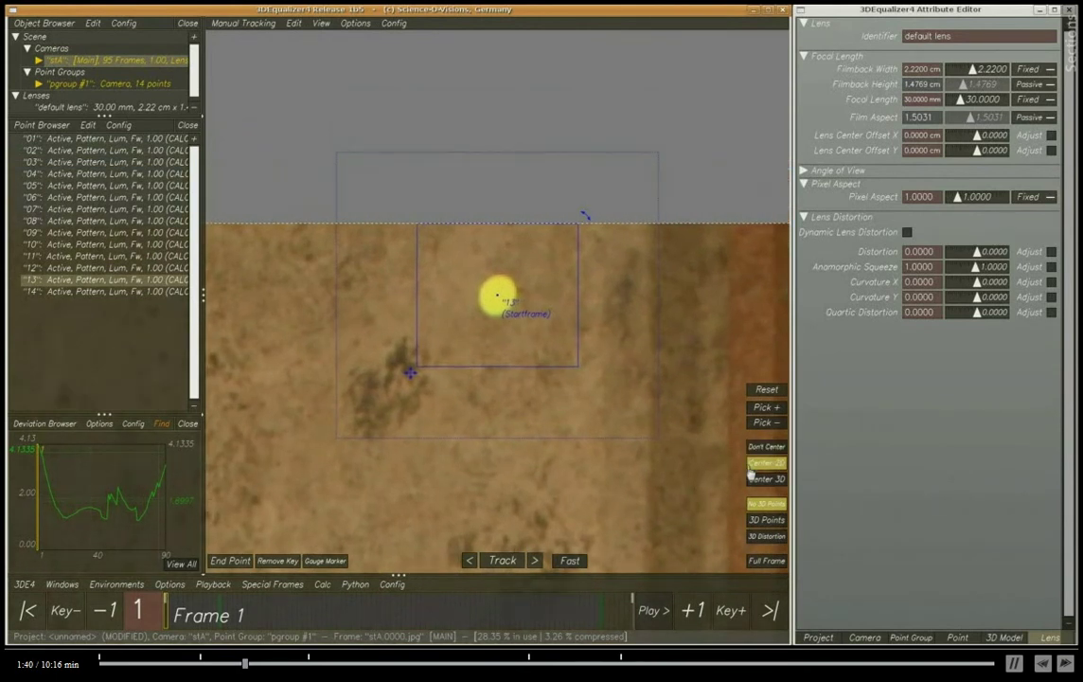
- Display the reconstructed 3D points and scrub through the frames to compare point 13's 3D and 2D positions
left_click(770, 528)
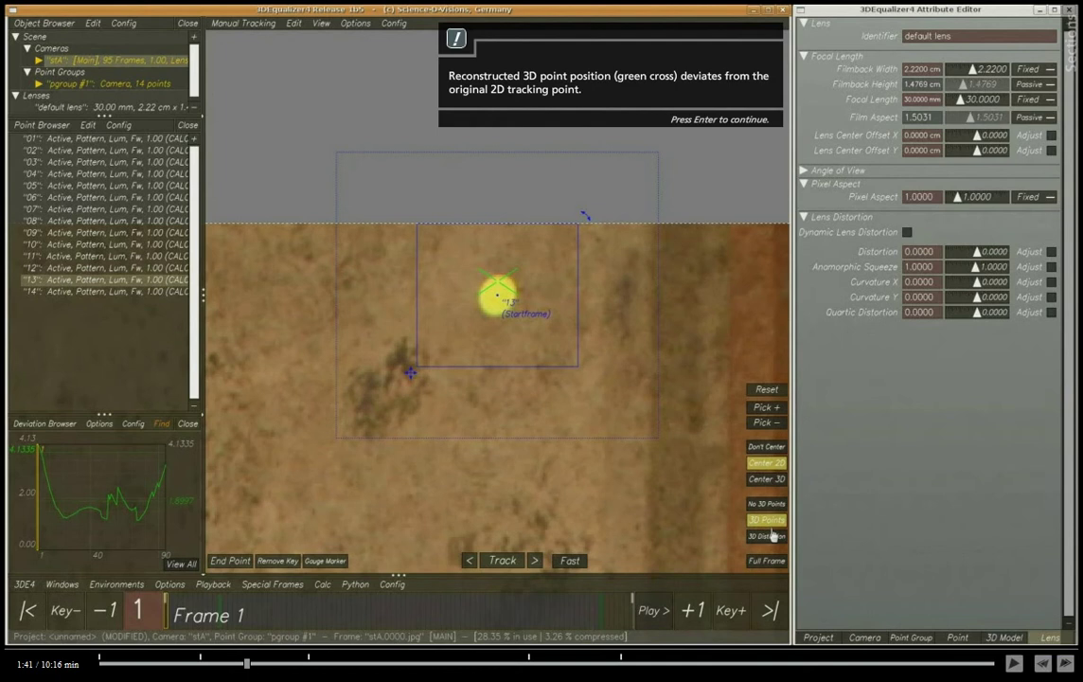
key("Return")
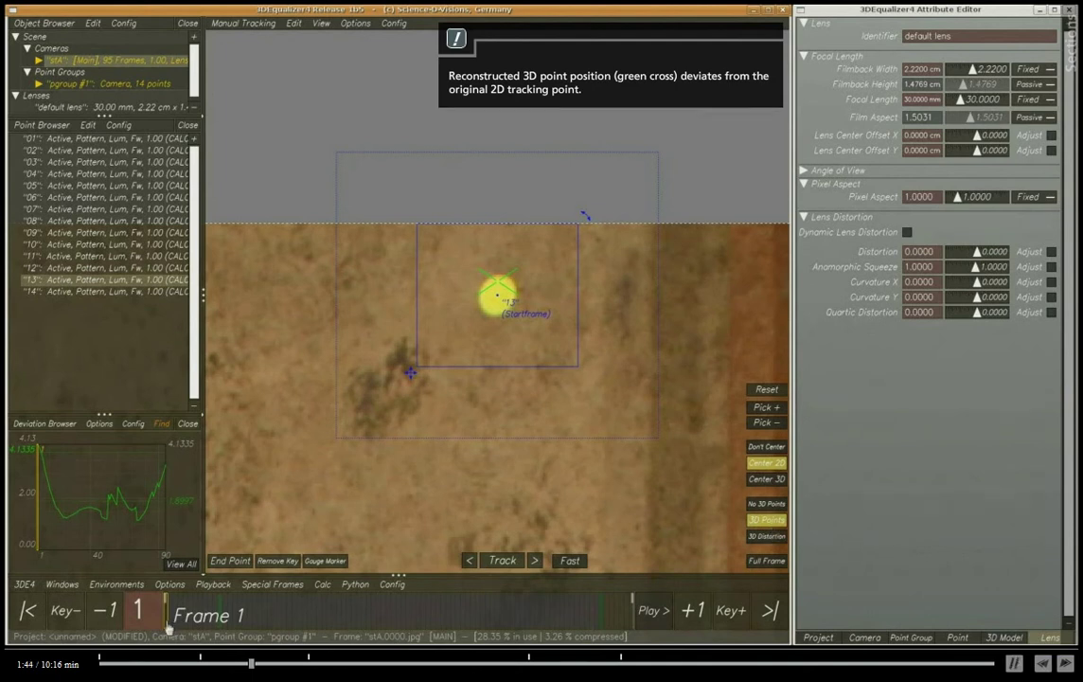
mouse_move(177, 622)
left_mouse_down()
mouse_move(602, 606)
mouse_move(168, 612)
left_mouse_up()
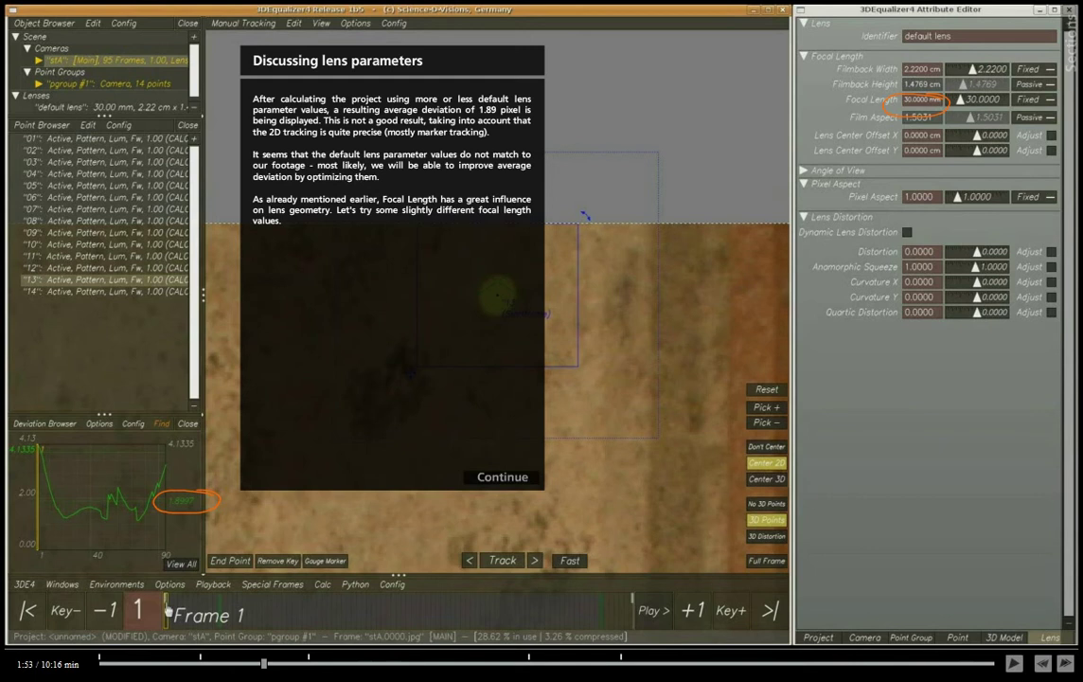
- Recalculate the project with focal lengths of 32 mm and 28 mm, and open the Parameter Adjustment window
key("space")
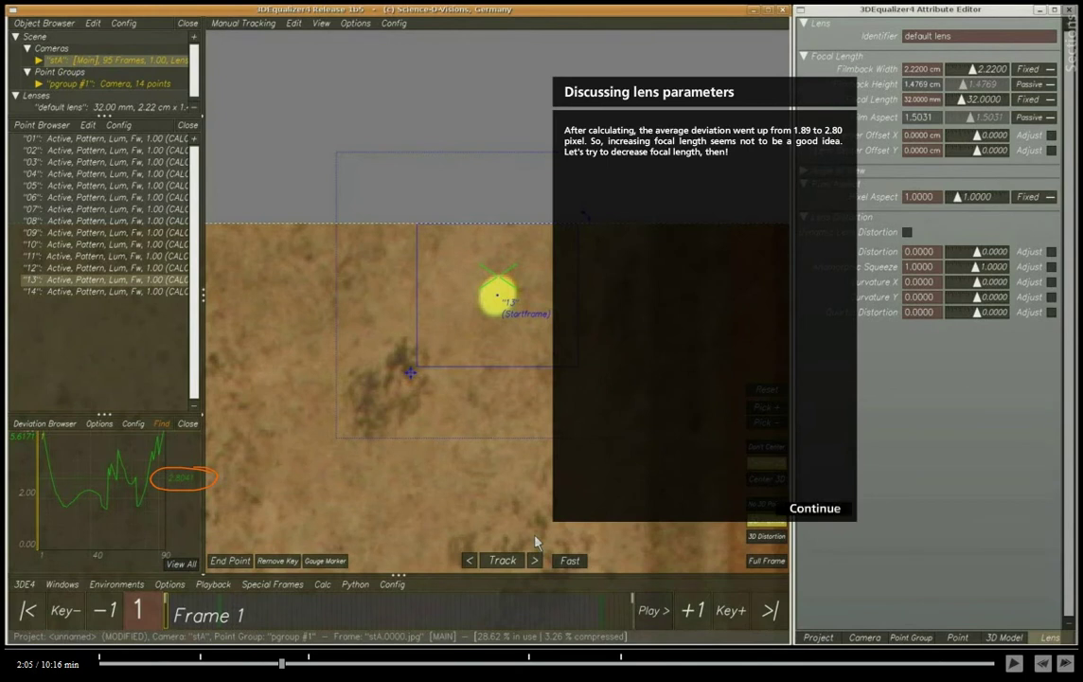
key("space")
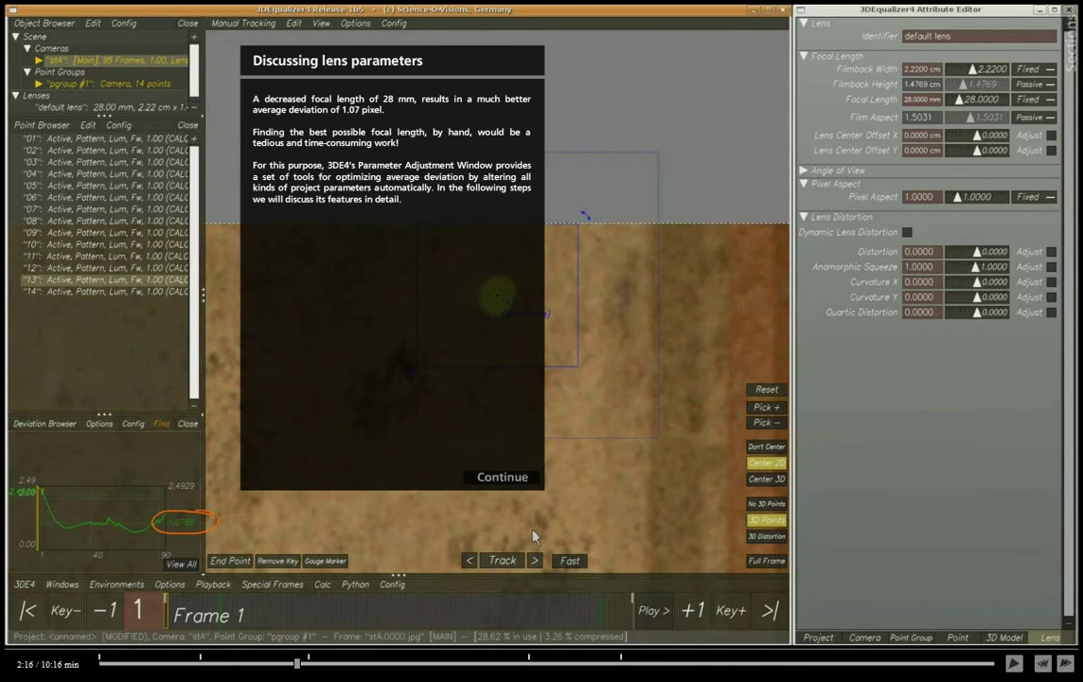
key("Return")
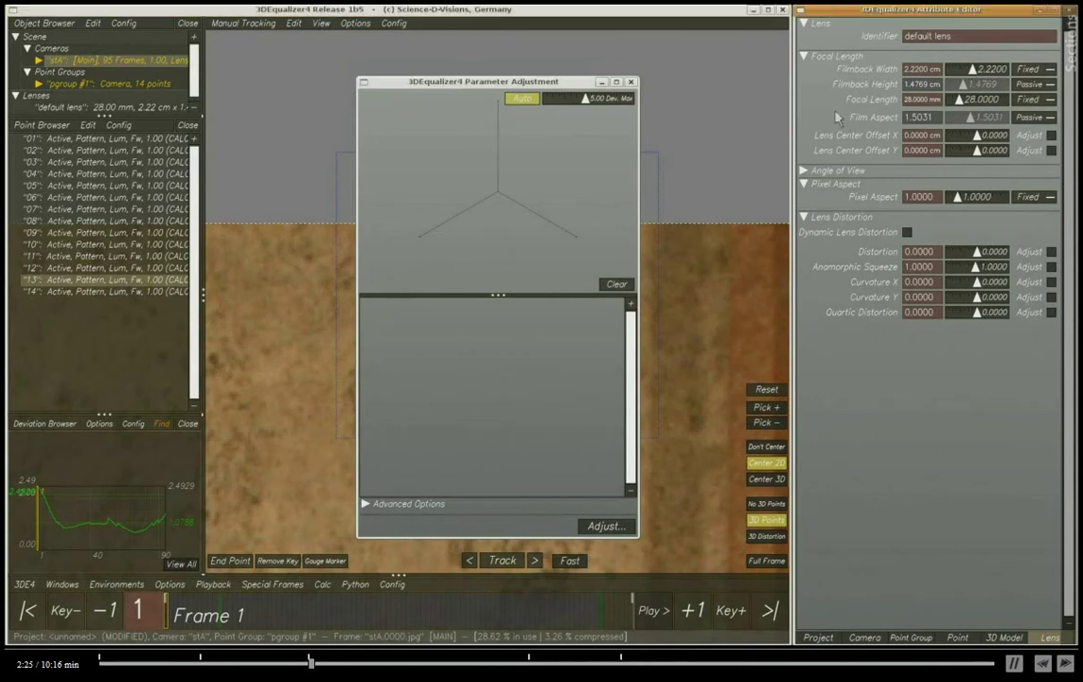
- Try adding Focal Length, Lens Center Offset Y, Anamorphic Squeeze and Curvature X to the parameter adjustment
left_click(1029, 114)
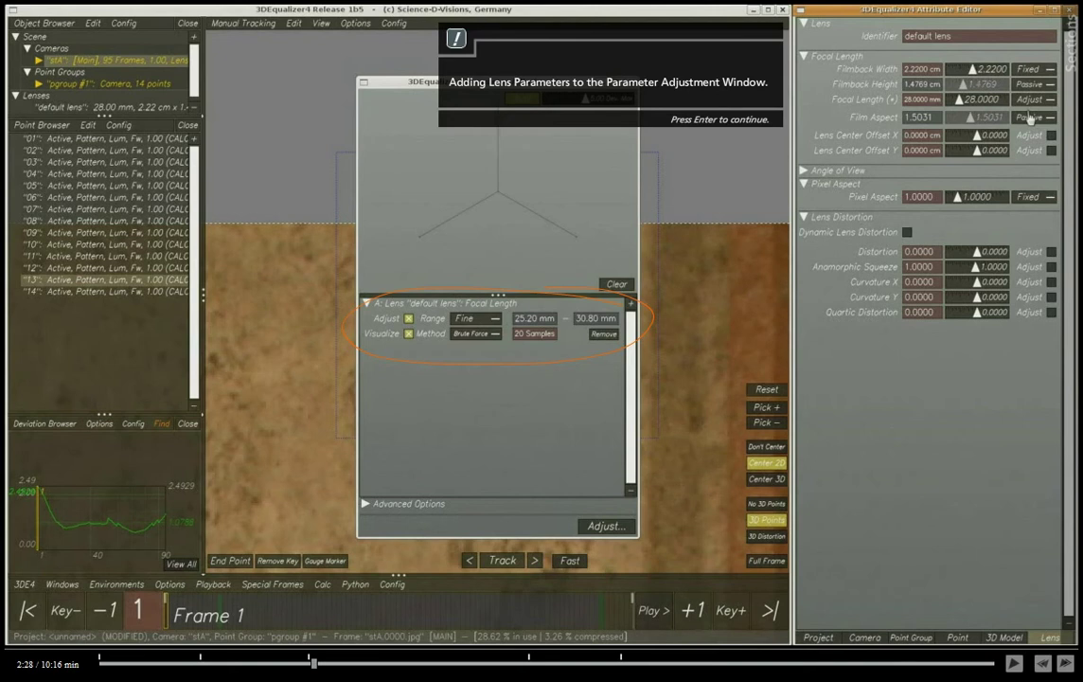
left_click(1051, 150)
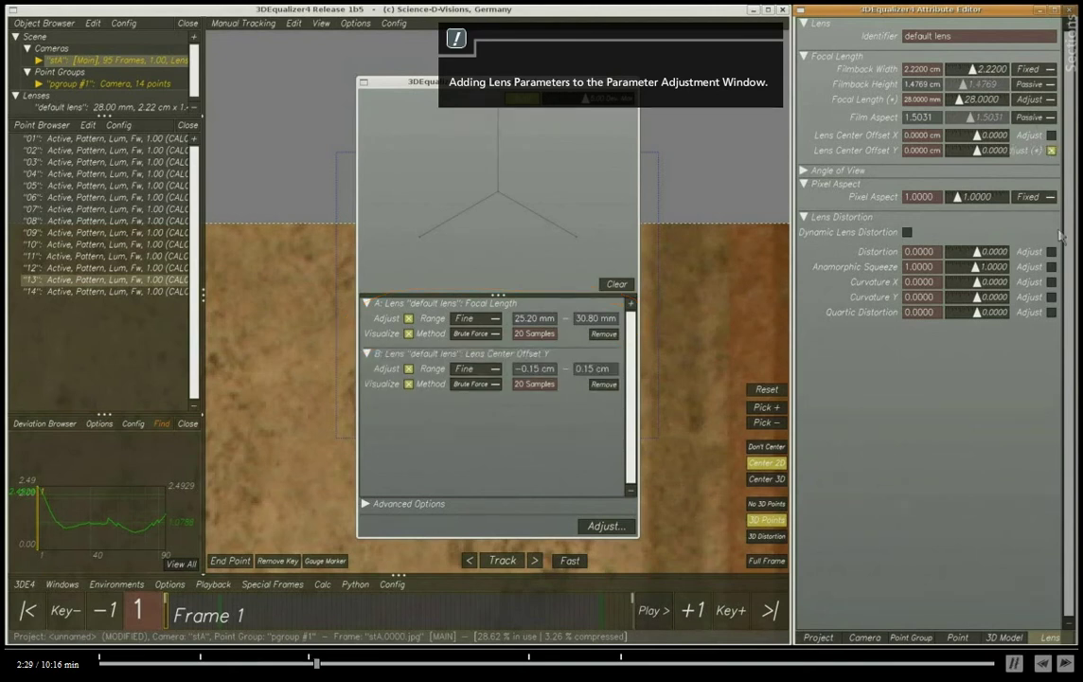
left_click(1051, 266)
left_click(1051, 281)
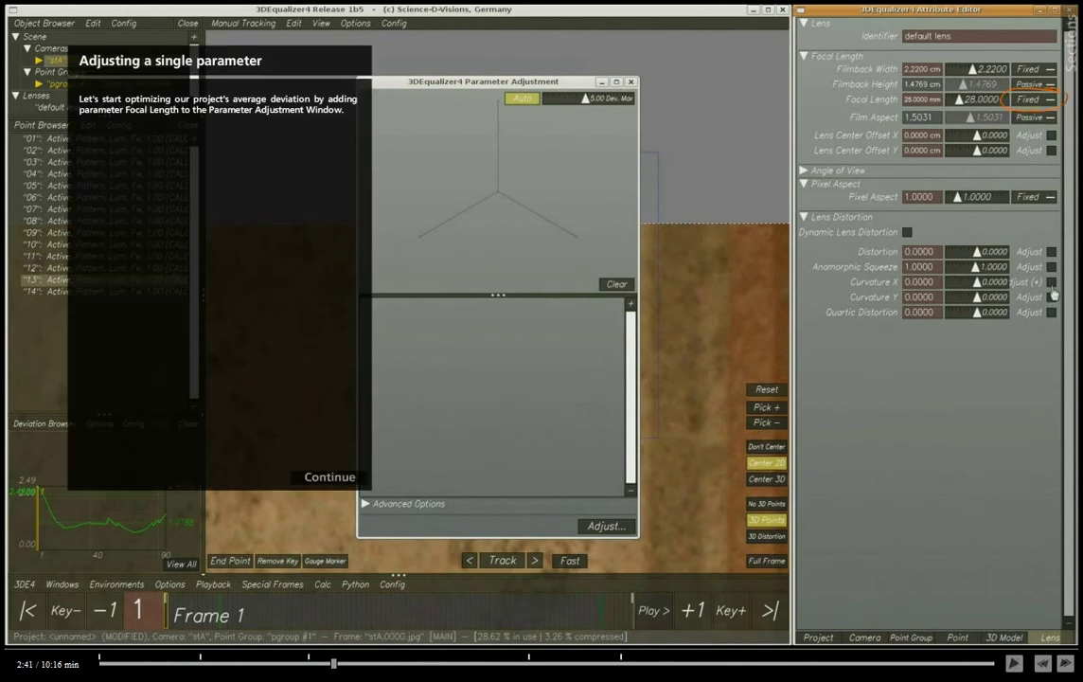
- Adjust the lens focal length over the Wide range with 20 samples and transfer the best result into the project database
left_click(330, 477)
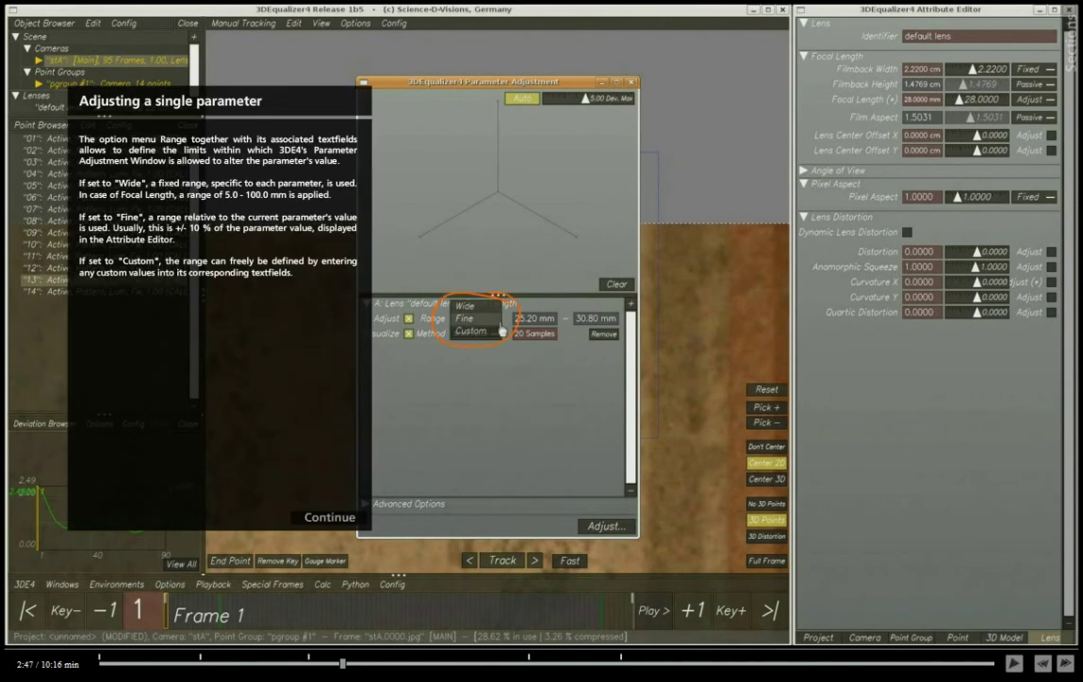
left_click(330, 517)
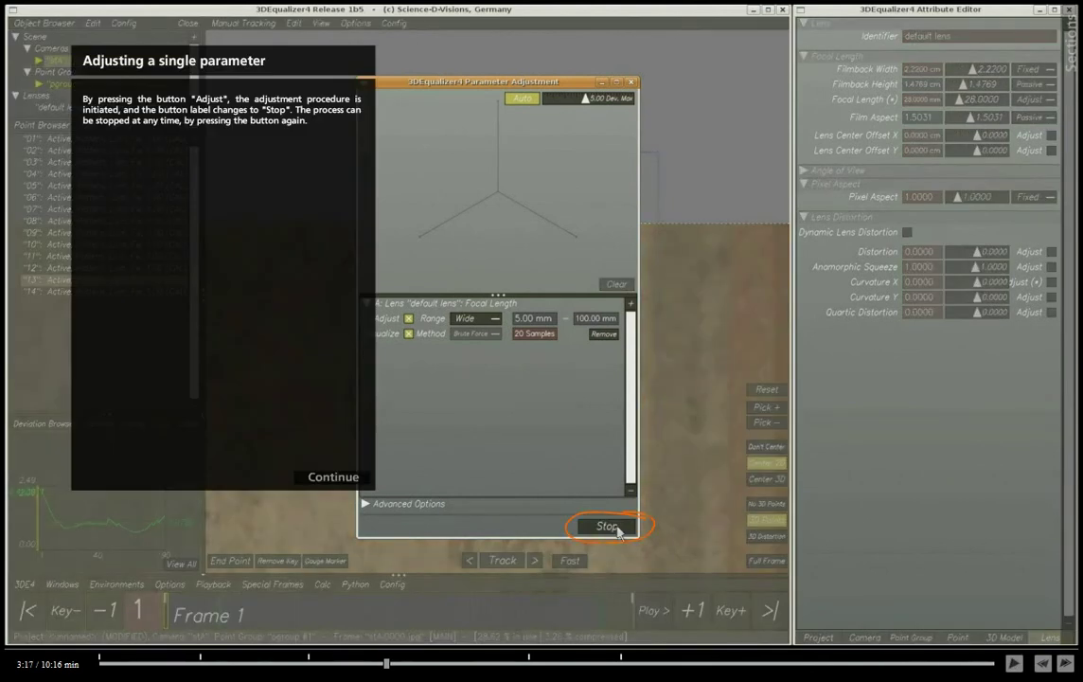
key("space")
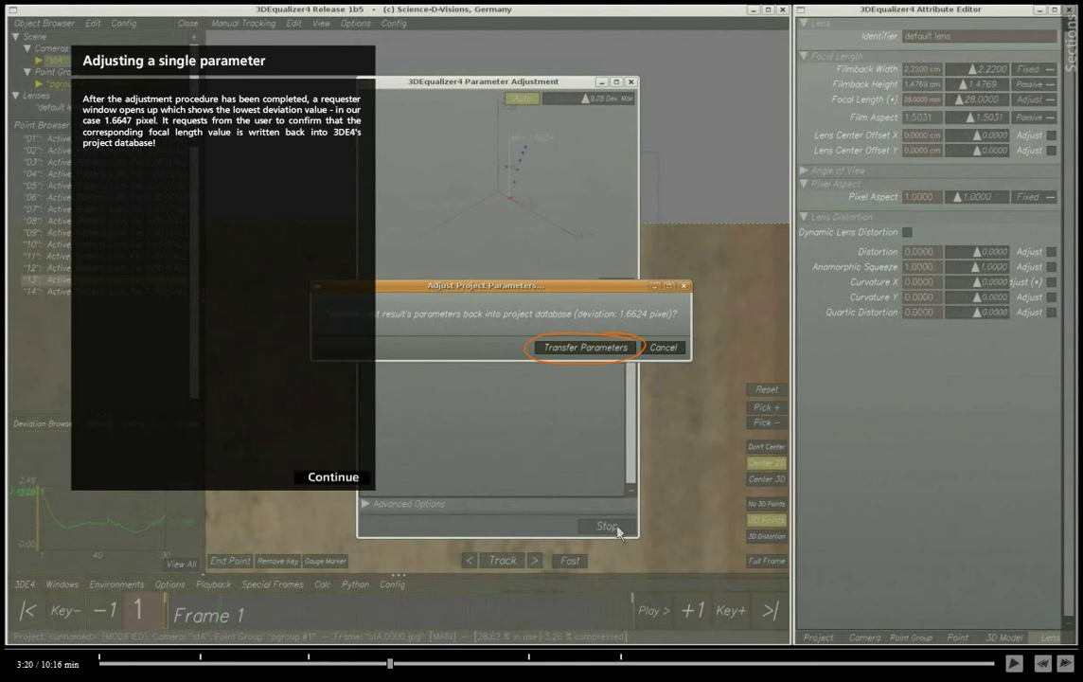
key("space")
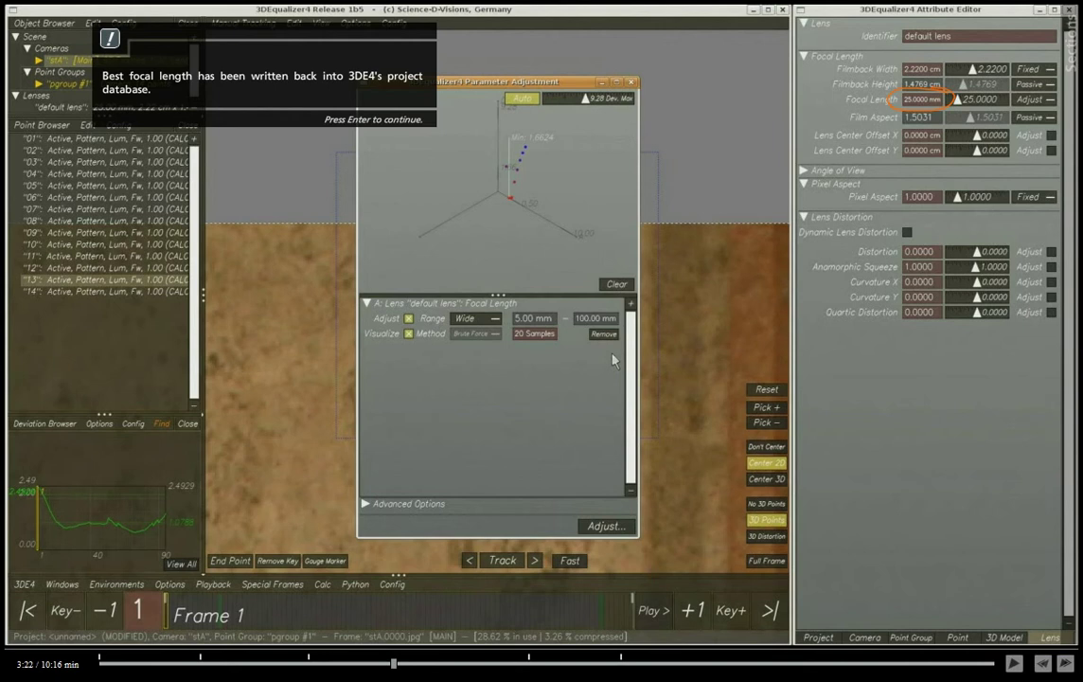
- Turn the deviation plot to a front view, disable automatic scaling and set Dev. Max to 16.90
key("space")
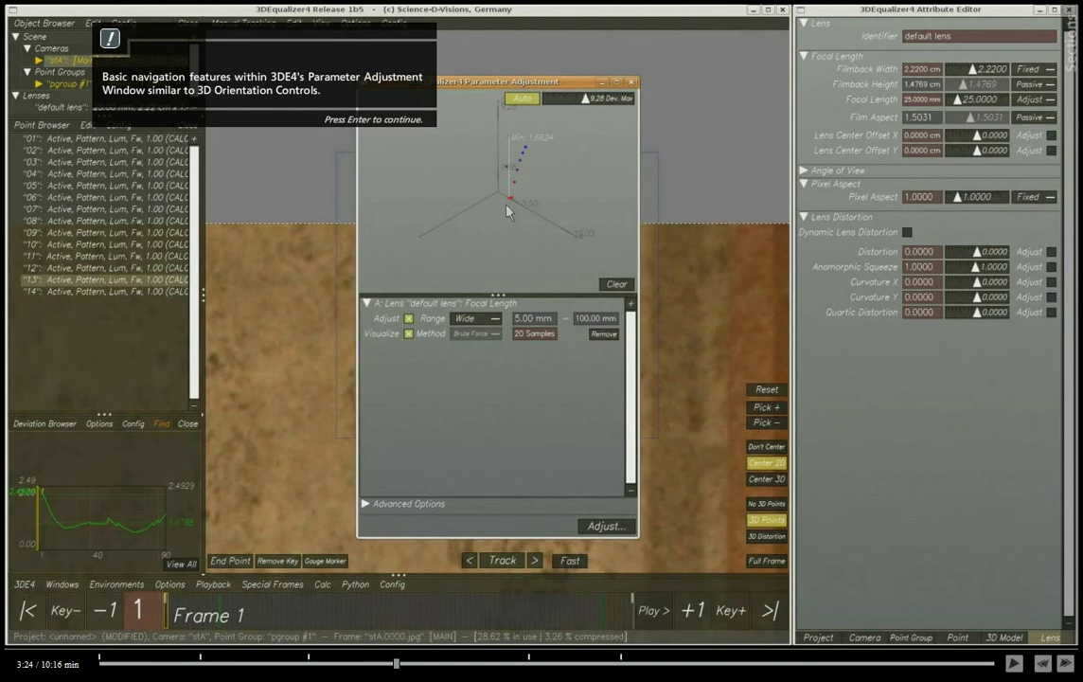
key("Return")
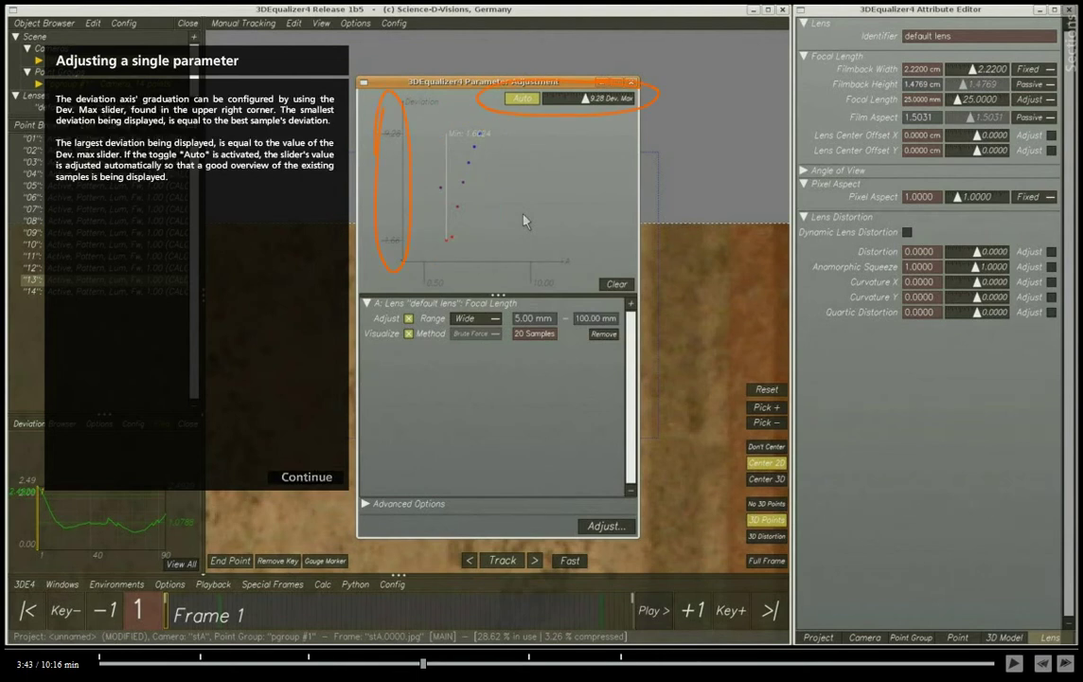
key("space")
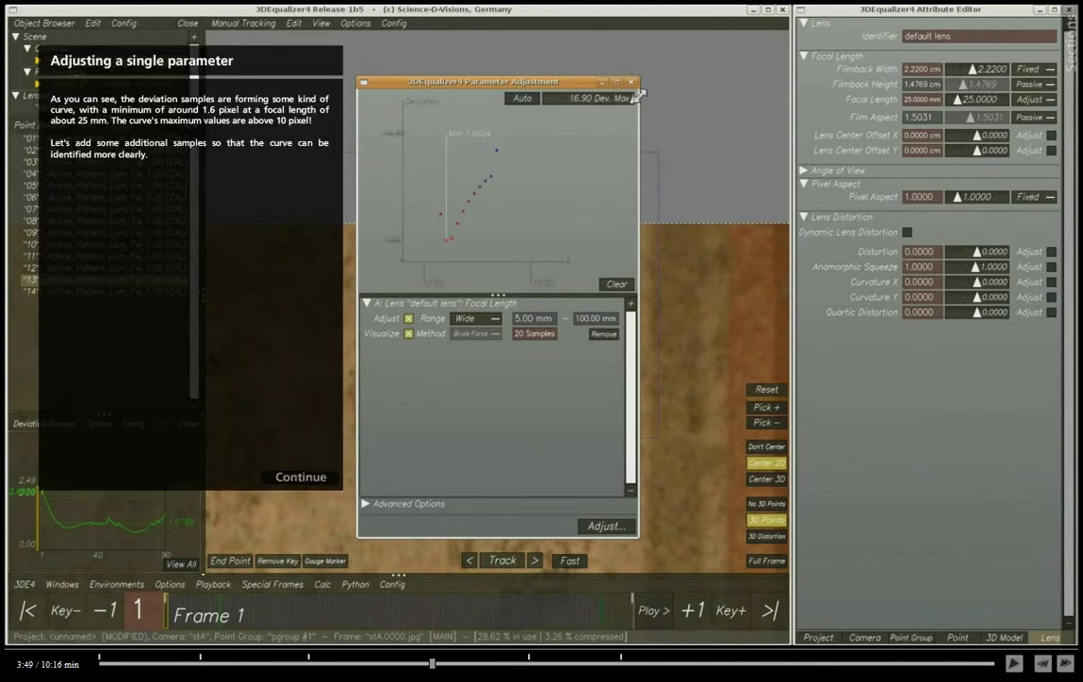
- Rerun the Wide-range focal length adjustment with 50 samples, transfer the best result, and try picking an individual sample in the plot
key("space")
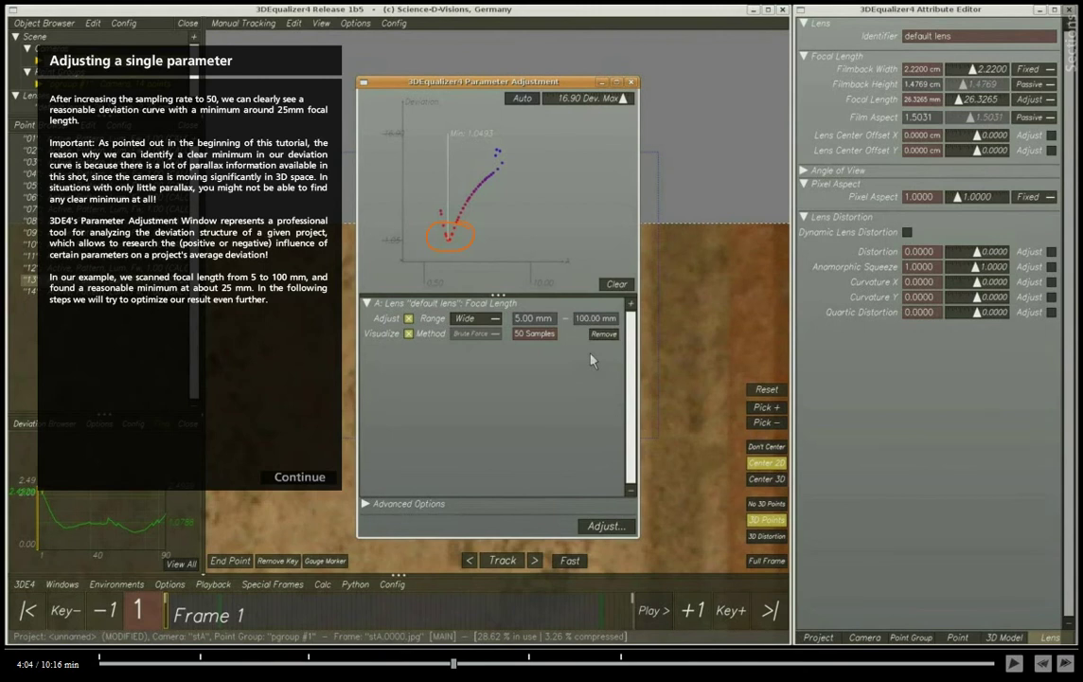
key("space")
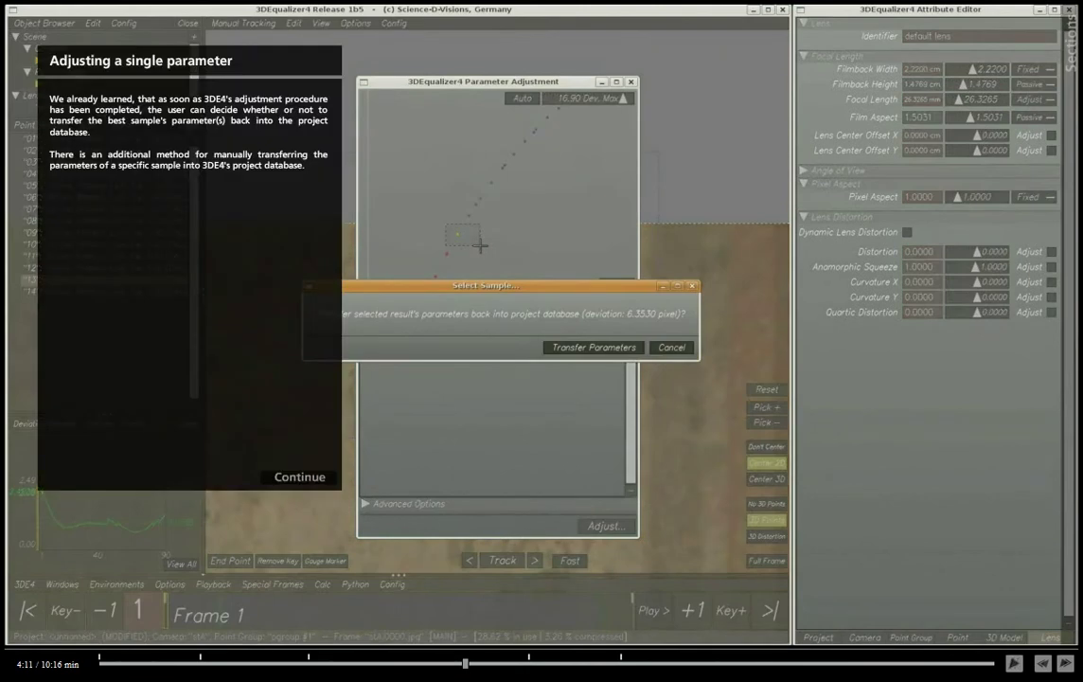
left_click(299, 476)
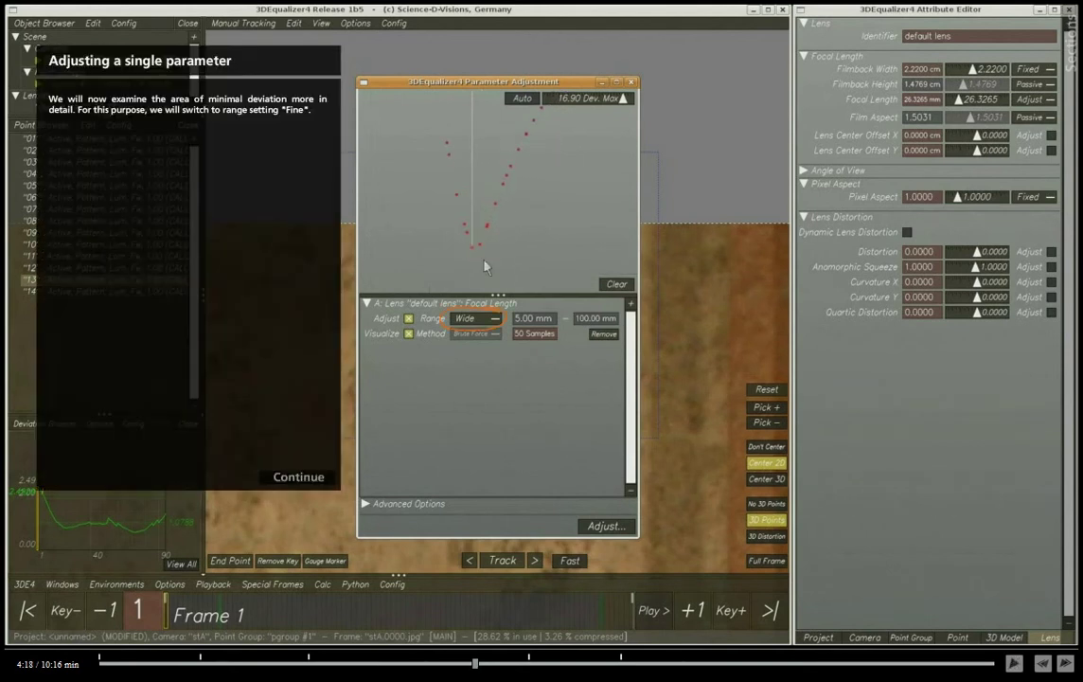
- Rerun the focal length adjustment with the range set to Fine and transfer the best result into the project database
key("space")
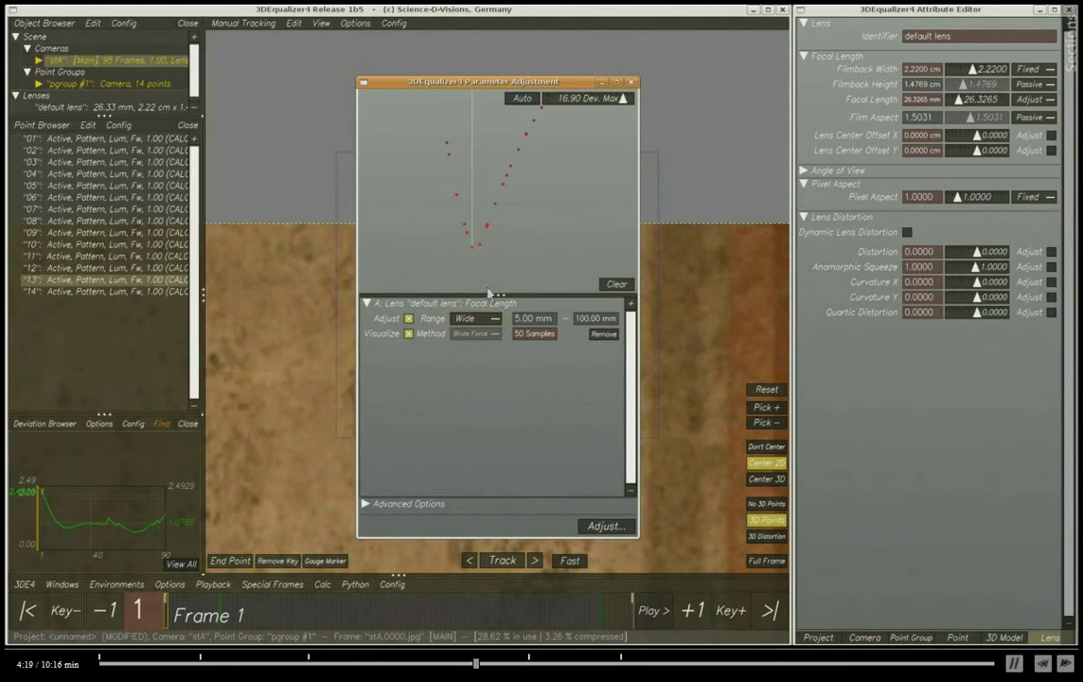
left_click(602, 526)
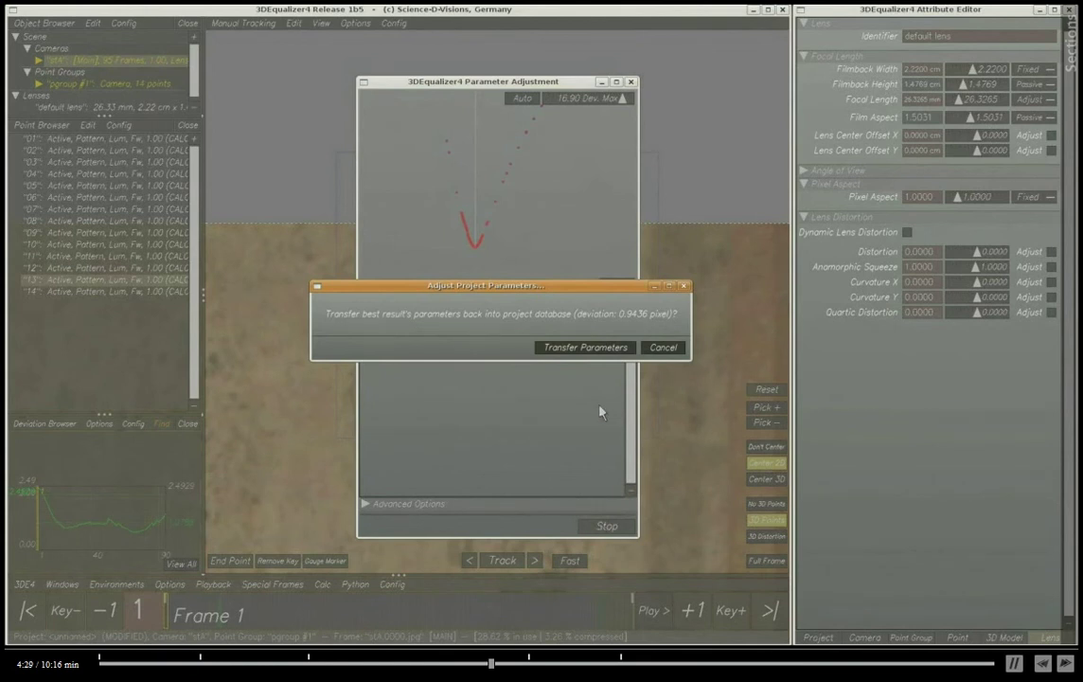
left_click(600, 347)
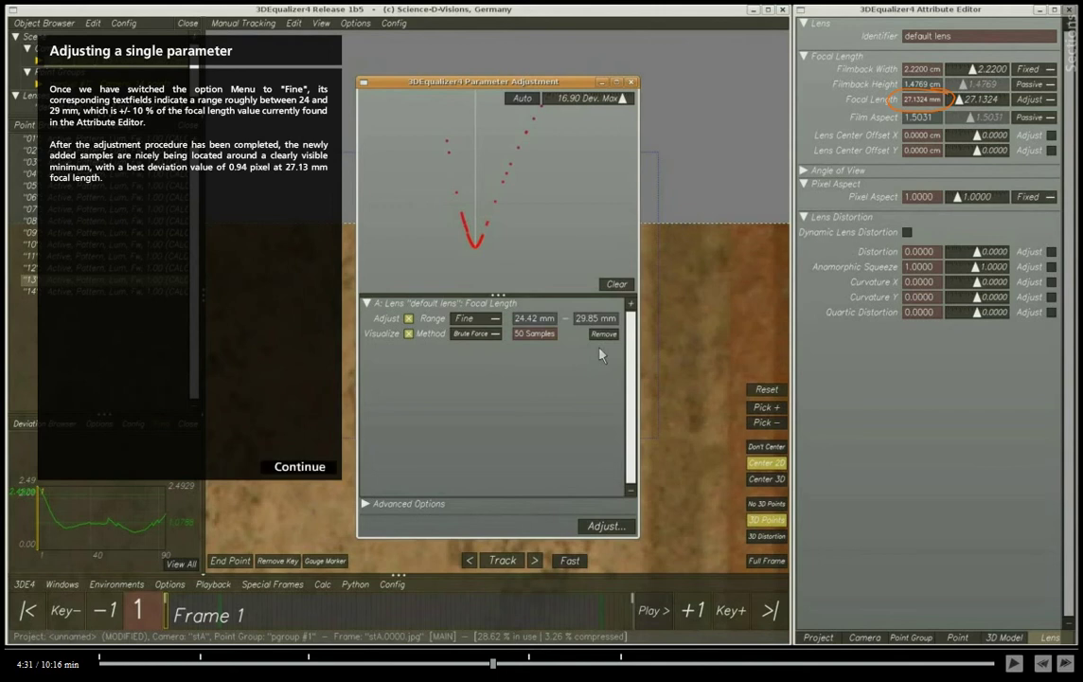
- Review the whole deviation curve and clear all samples from the plot
middle_click_drag(562, 249, 505, 201)
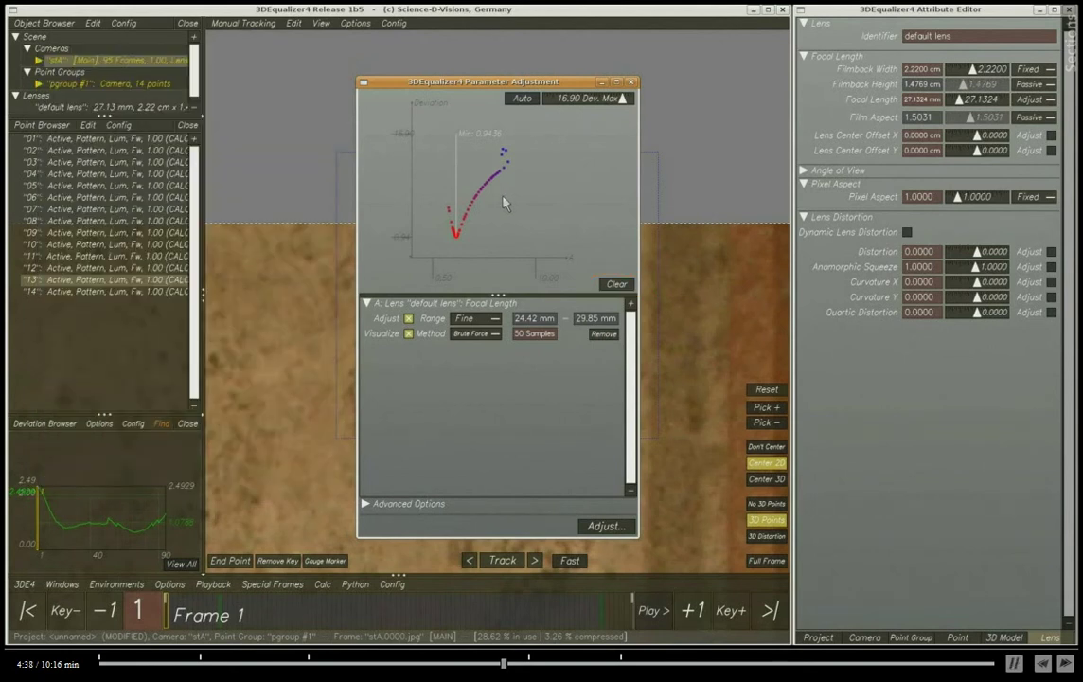
left_click(617, 287)
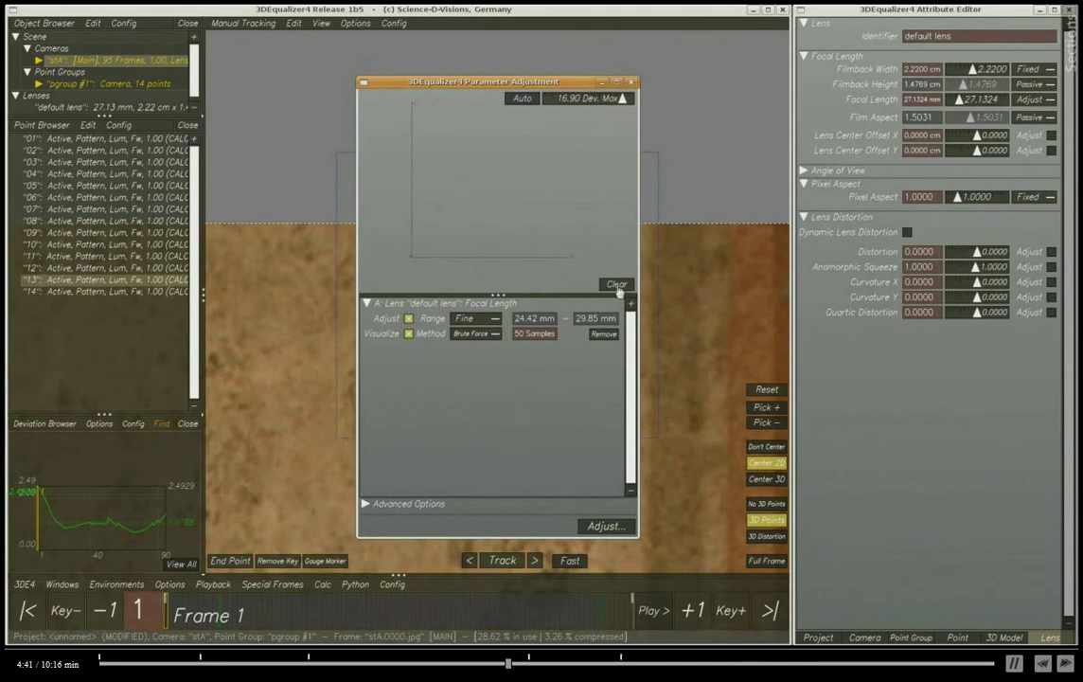
- Run the Fine-range Brute Force focal length adjustment from an empty plot and transfer the best result into the project database
left_click(625, 530)
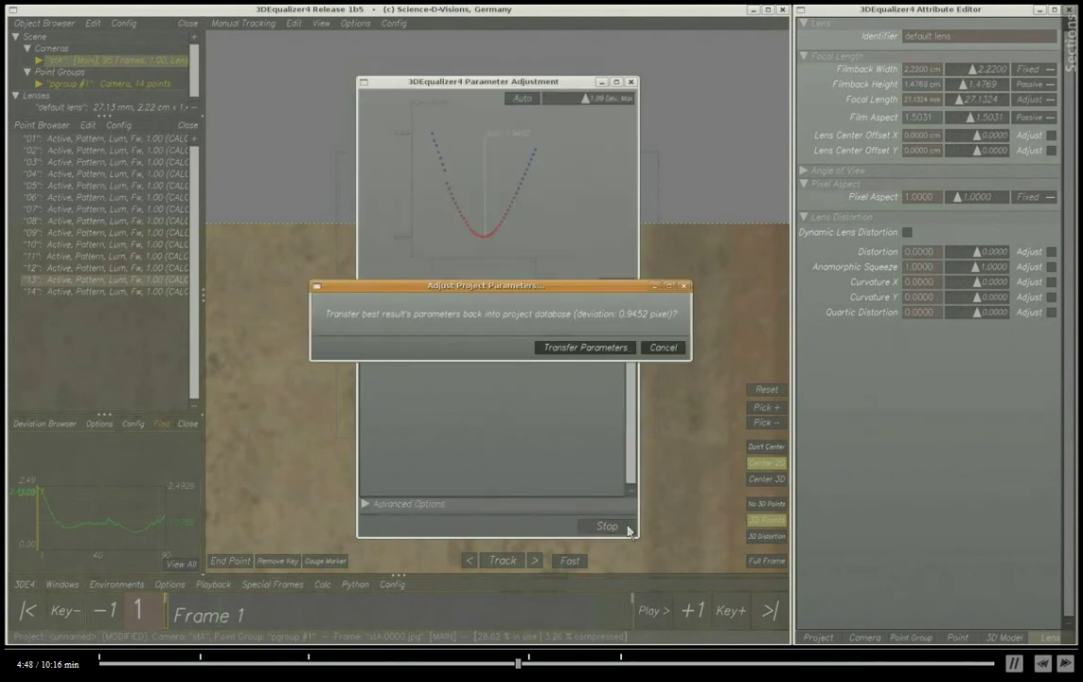
left_click(614, 345)
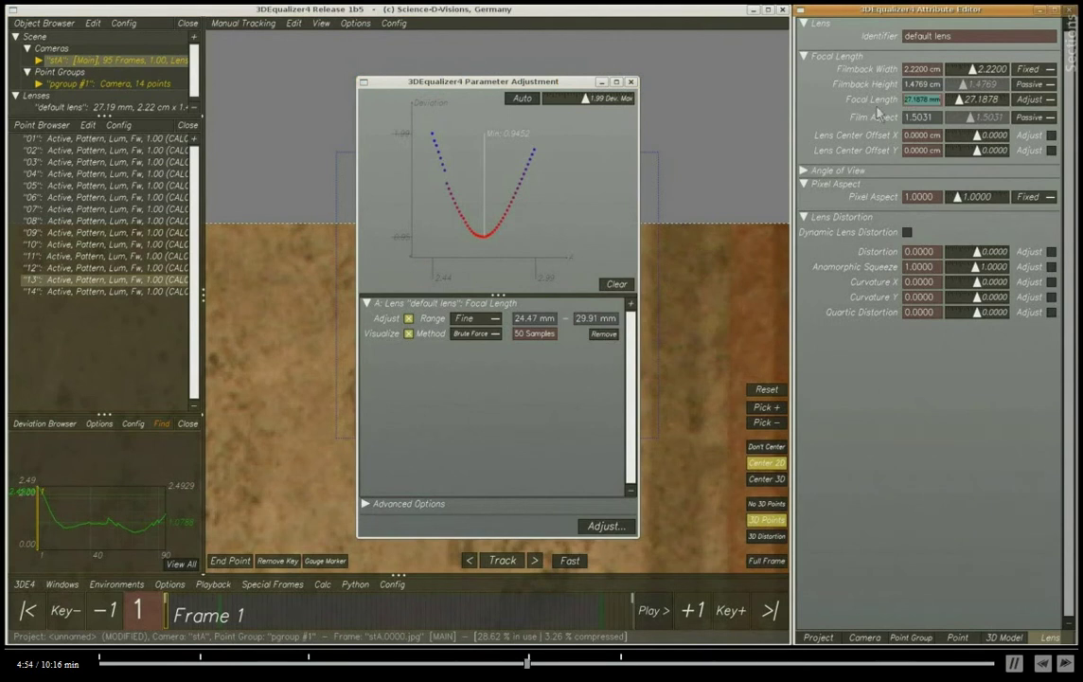
- Reset the lens focal length to 28 mm, then turn on automatic plot scaling and clear all deviation samples
type("28")
key("Return")
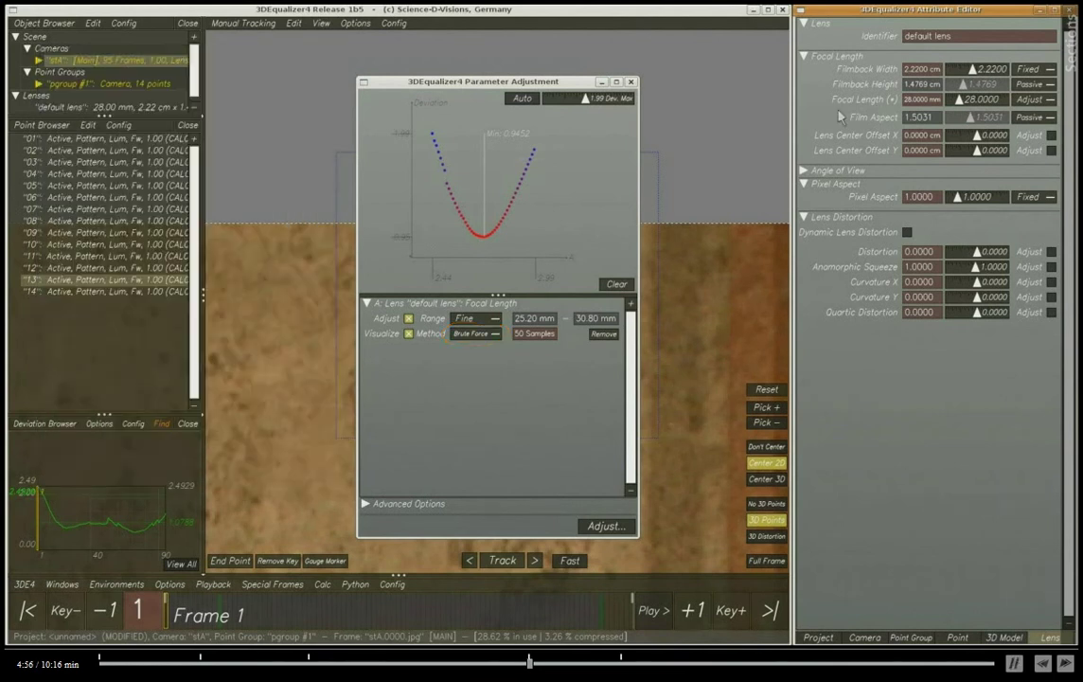
left_click(523, 99)
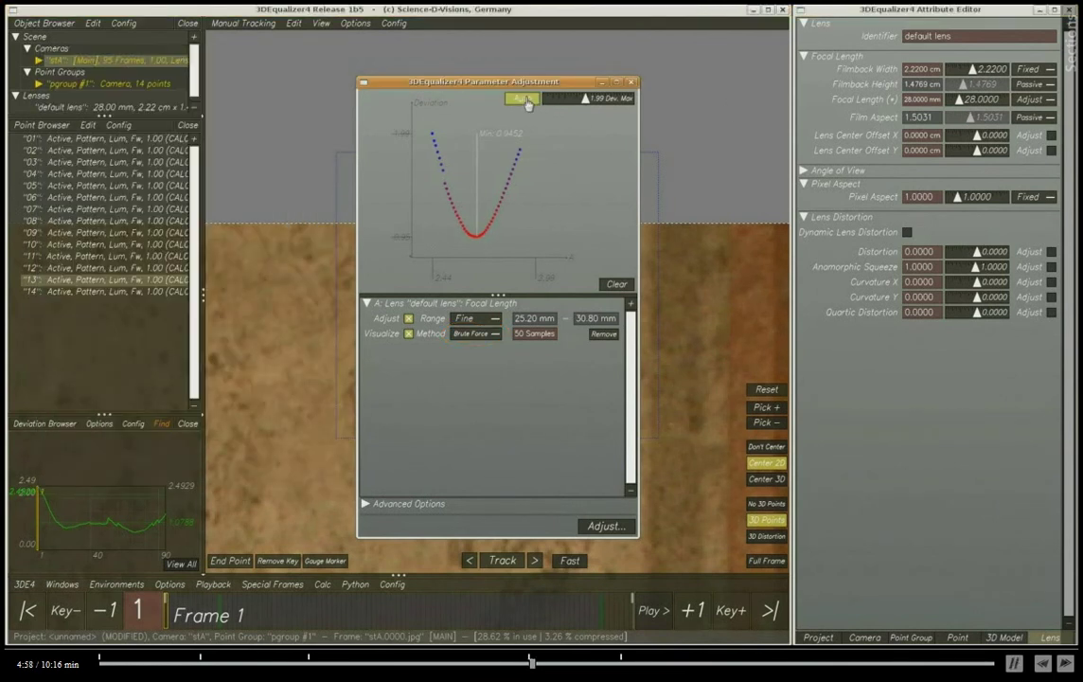
left_click(620, 286)
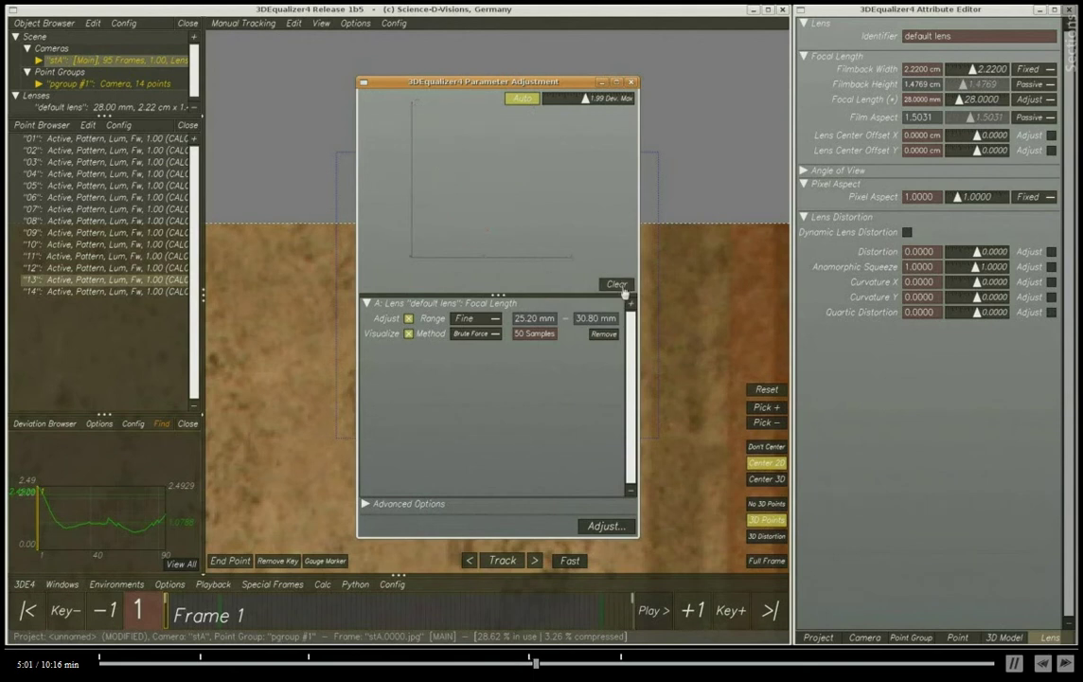
- Set the focal length adjustment method to Adaptive, run the adjustment and transfer the best result
left_click(478, 333)
left_click(496, 345)
left_click(603, 526)
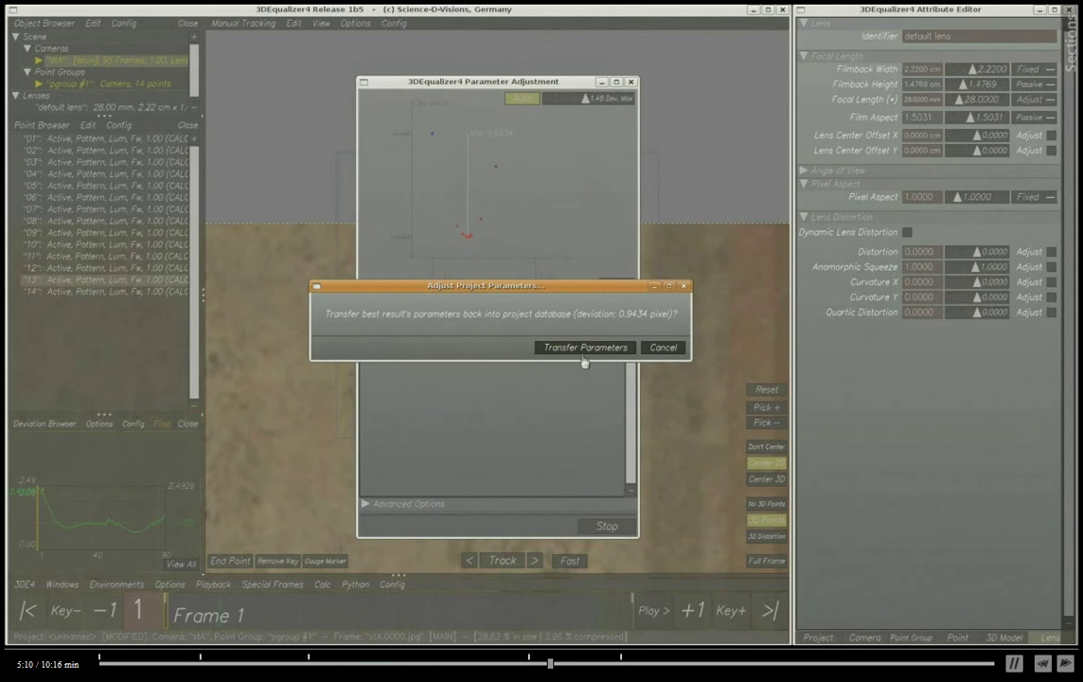
left_click(583, 348)
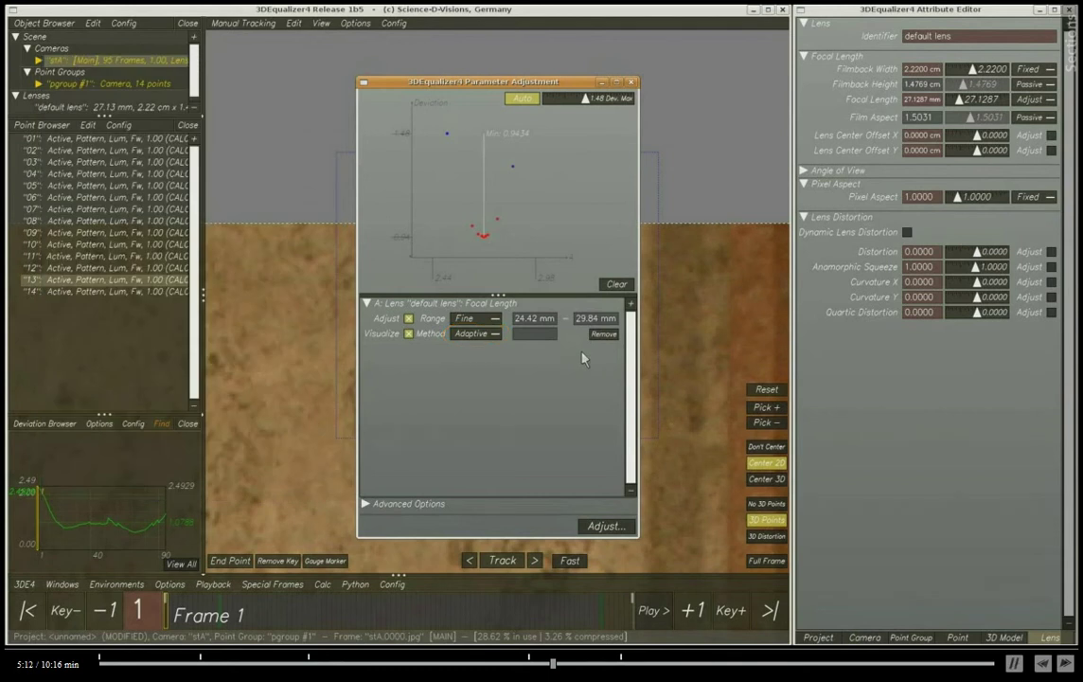
- Set Dev. Max to 1.65, rerun the focal length adjustment with Brute Force and 50 samples, and transfer the best result
left_click_drag(584, 98, 601, 99)
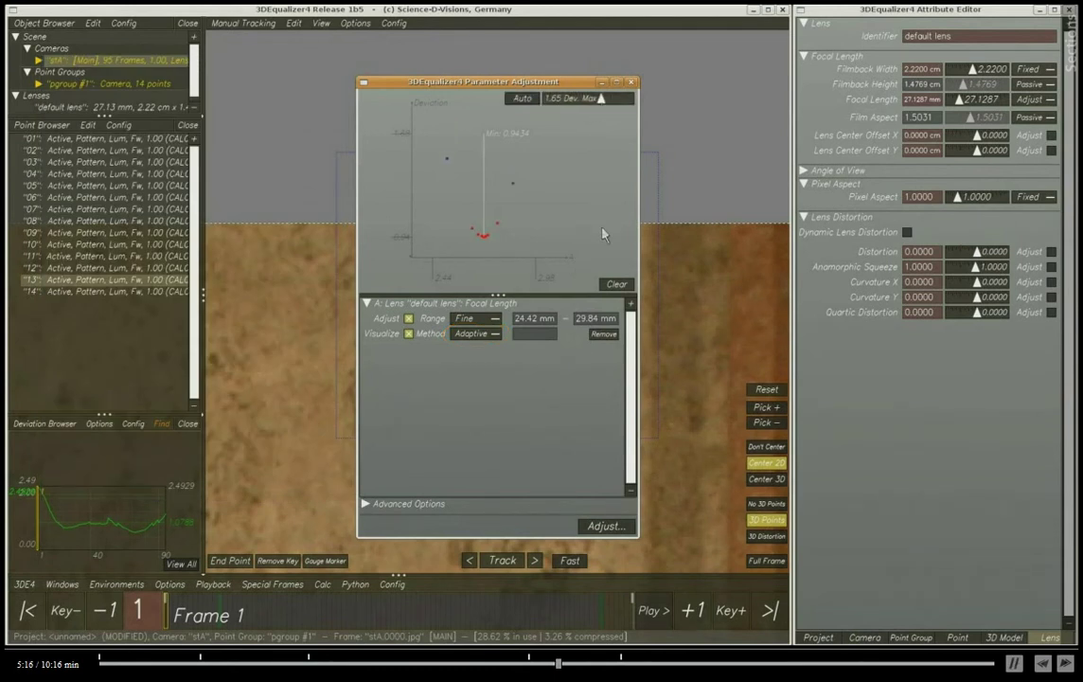
left_click(496, 335)
left_click(493, 321)
left_click(607, 527)
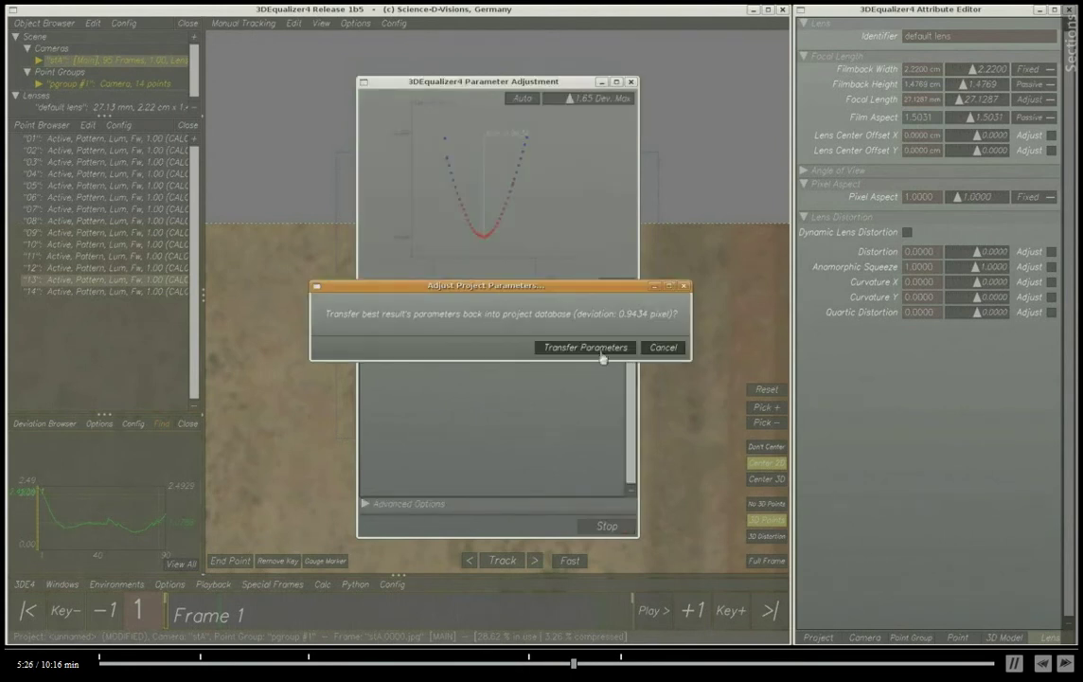
left_click(600, 347)
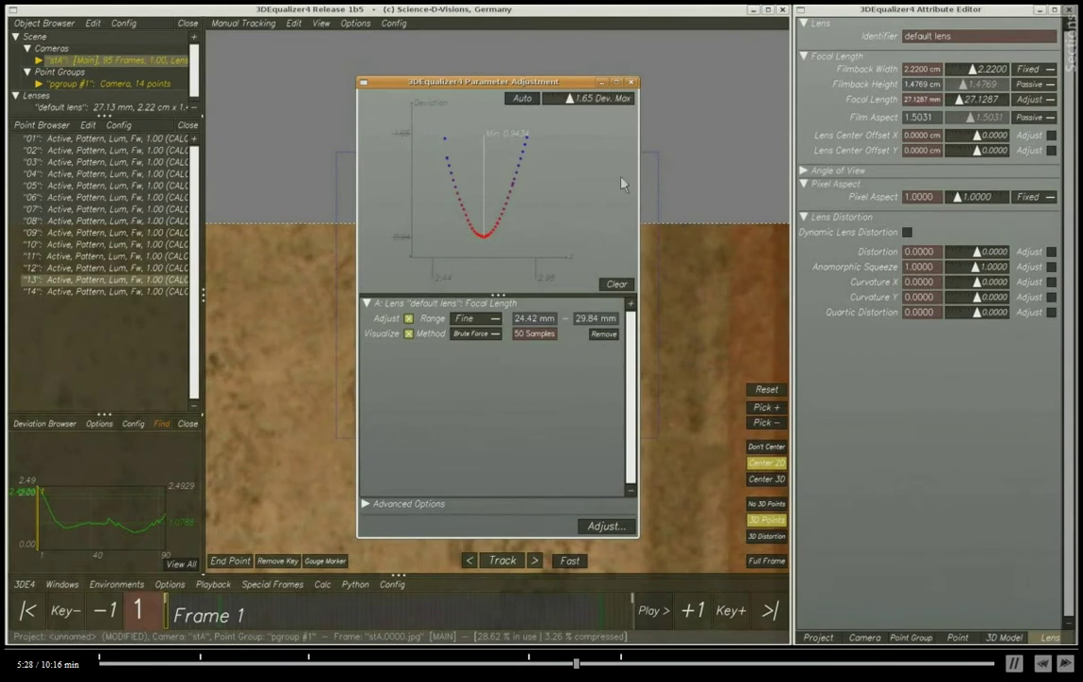
- Close the Parameter Adjustment window, calculate all objects from scratch and use the result
left_click(632, 81)
key("alt+c")
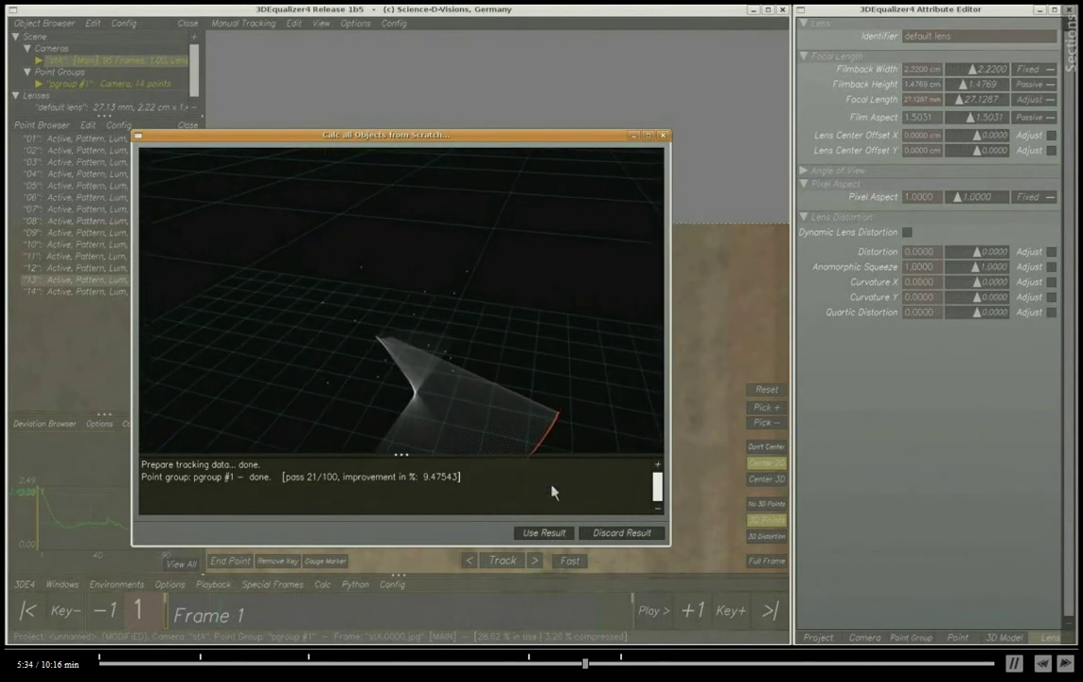
left_click(546, 536)
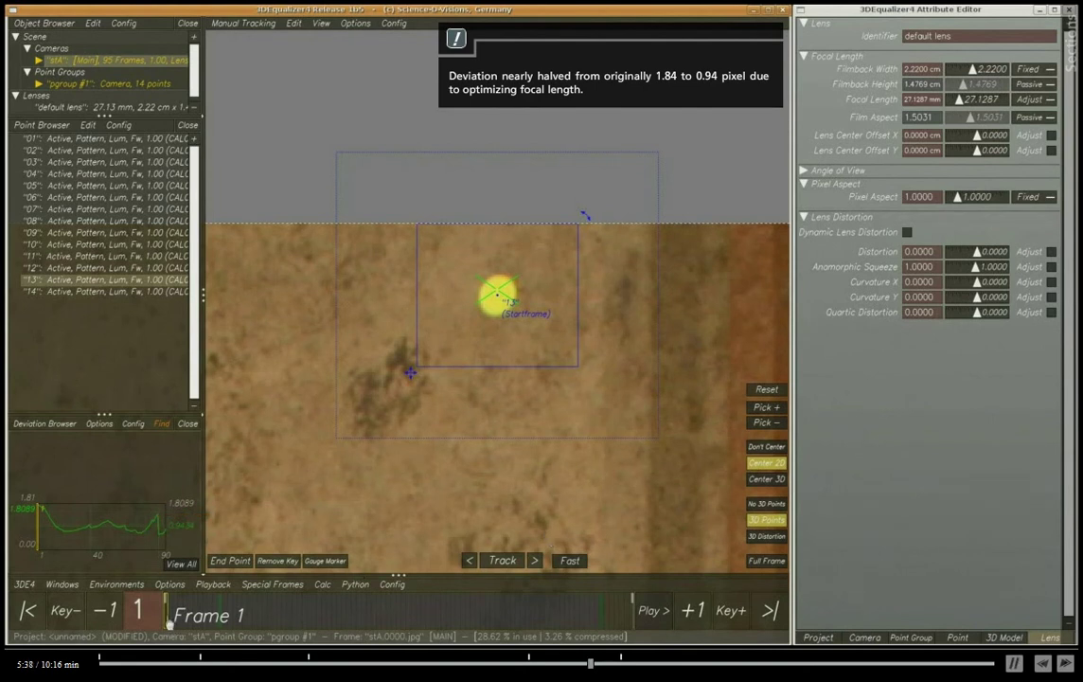
- Scrub to frame 88 and back to frame 1, comparing point 13's reconstructed 3D position with its 2D tracking
left_click_drag(168, 620, 598, 621)
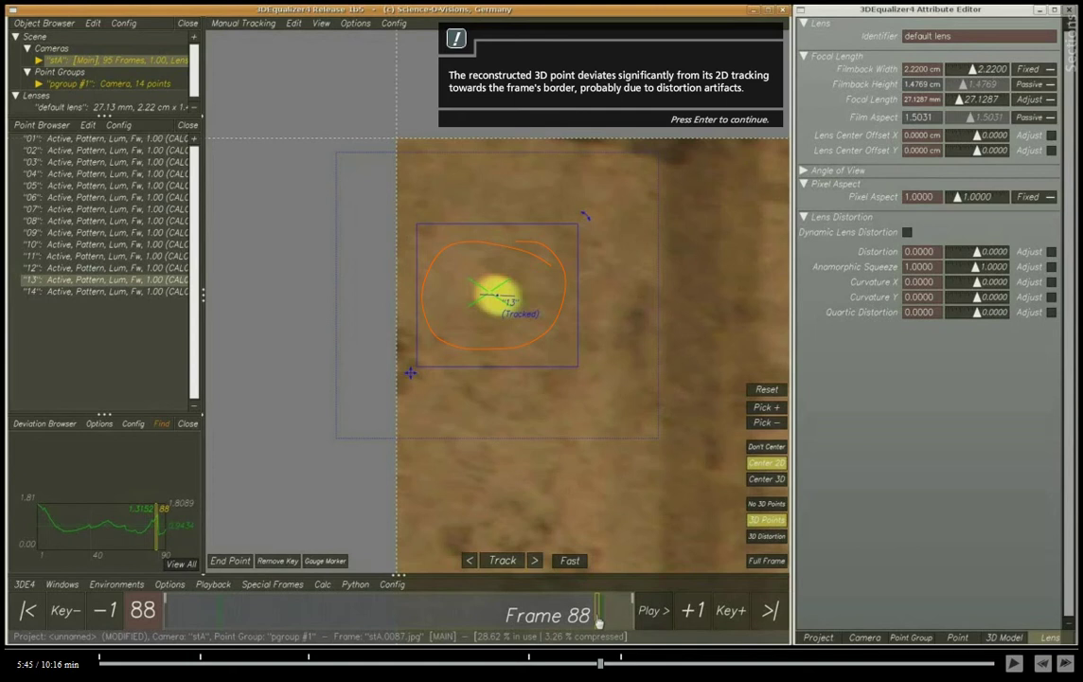
left_click_drag(599, 621, 163, 622)
- Reopen Parameter Adjustment, add lens Distortion as second parameter, set 20 samples for each, run the adjustment and transfer the best result
key("alt+6")
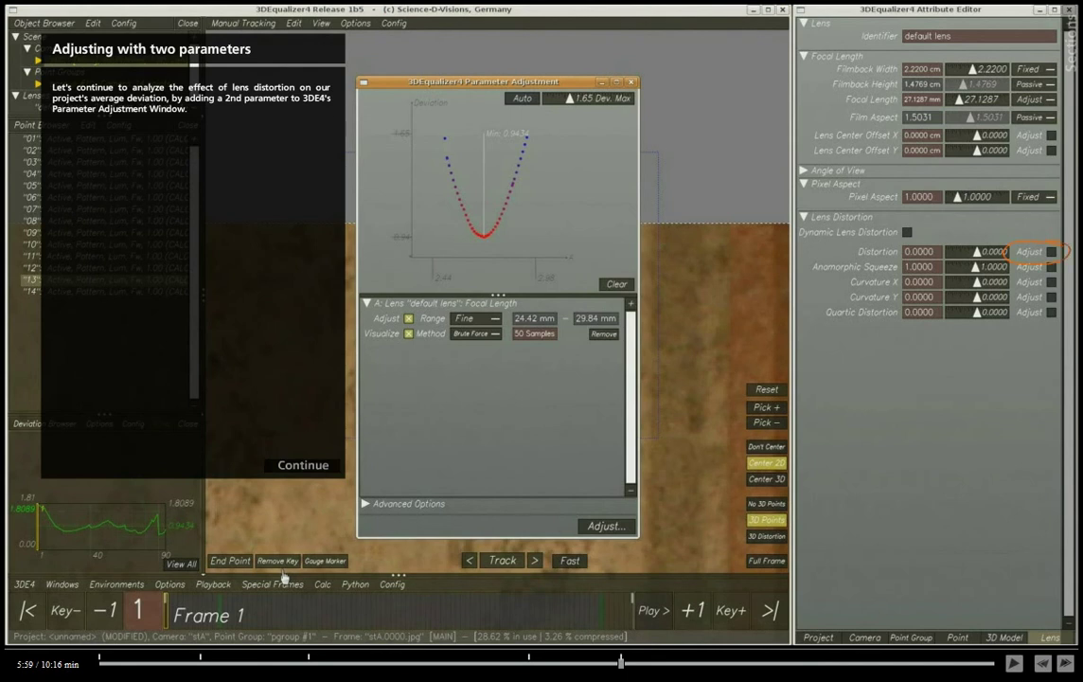
key("space")
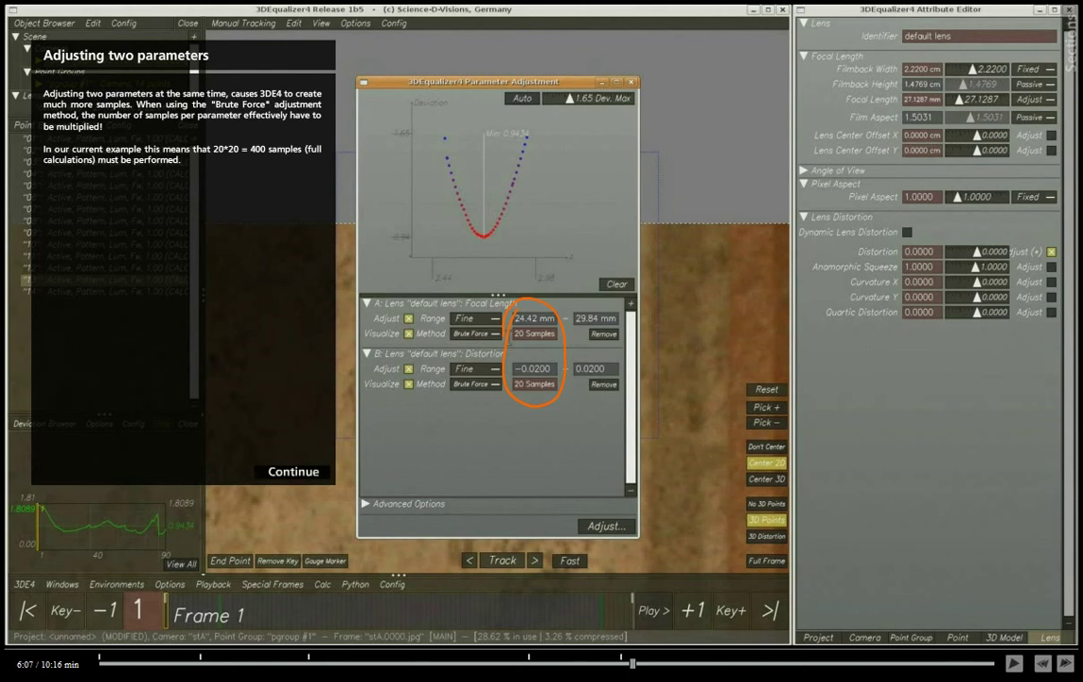
key("space")
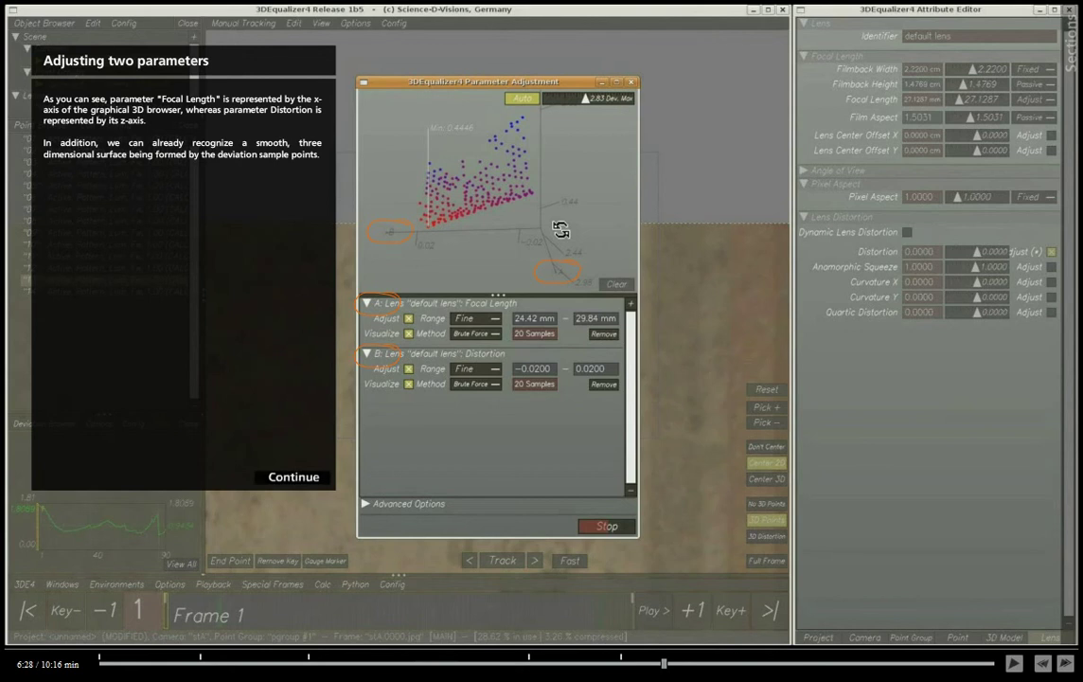
left_click(293, 476)
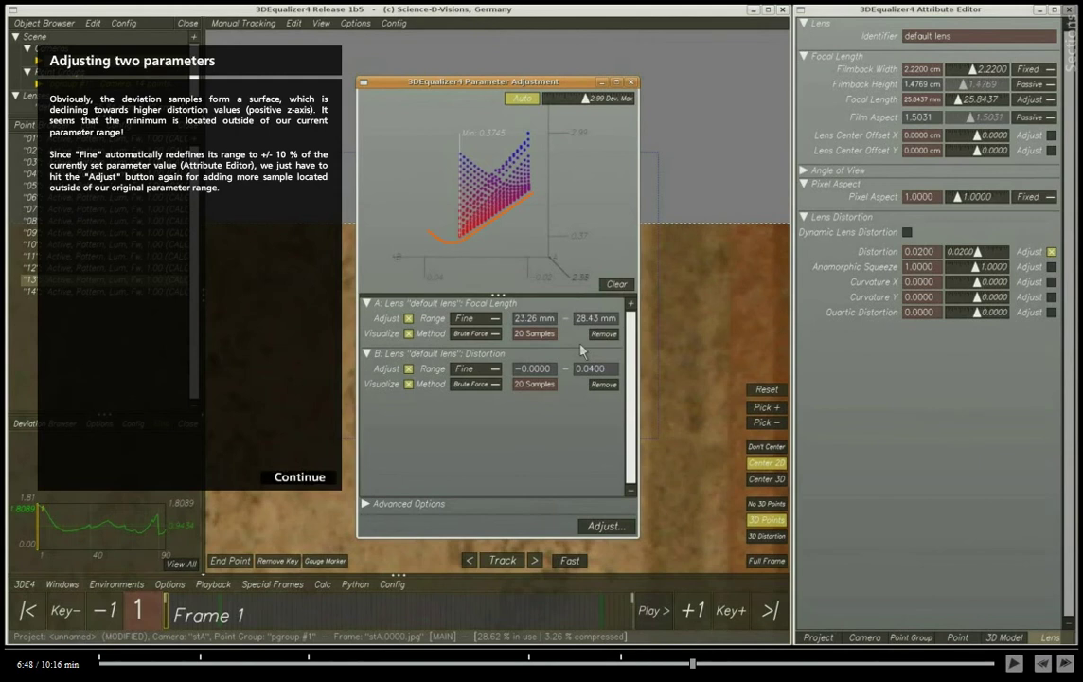
key("space")
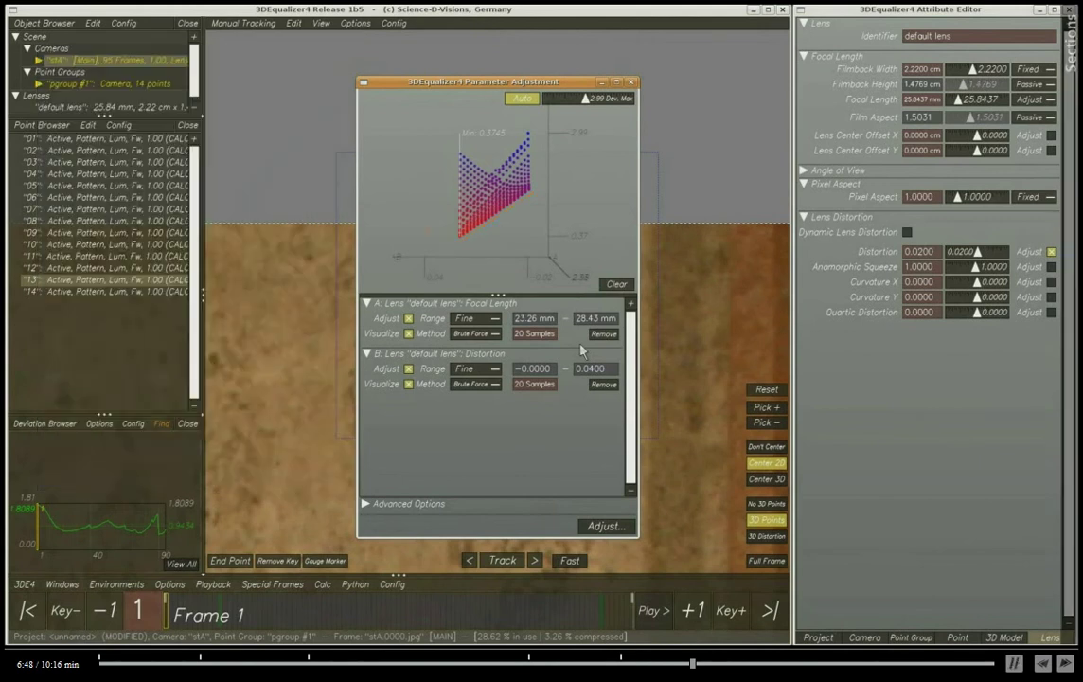
- Run the focal length and distortion adjustment again over the updated Fine ranges, inspect the sample surface, and transfer the best result
left_click(606, 526)
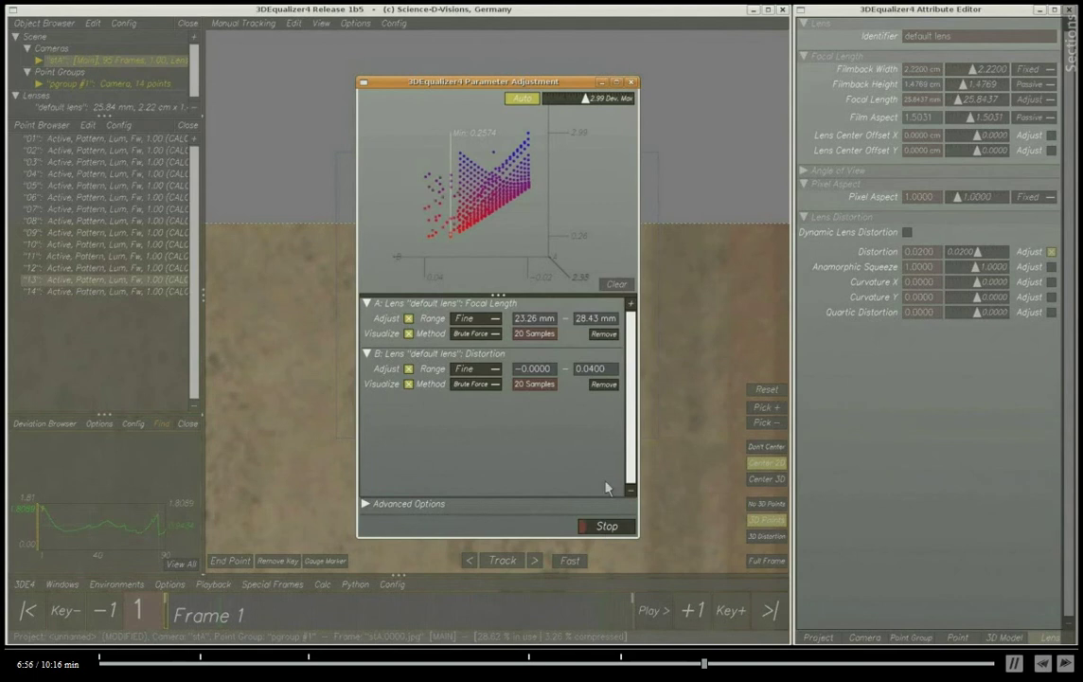
left_click_drag(611, 201, 611, 275)
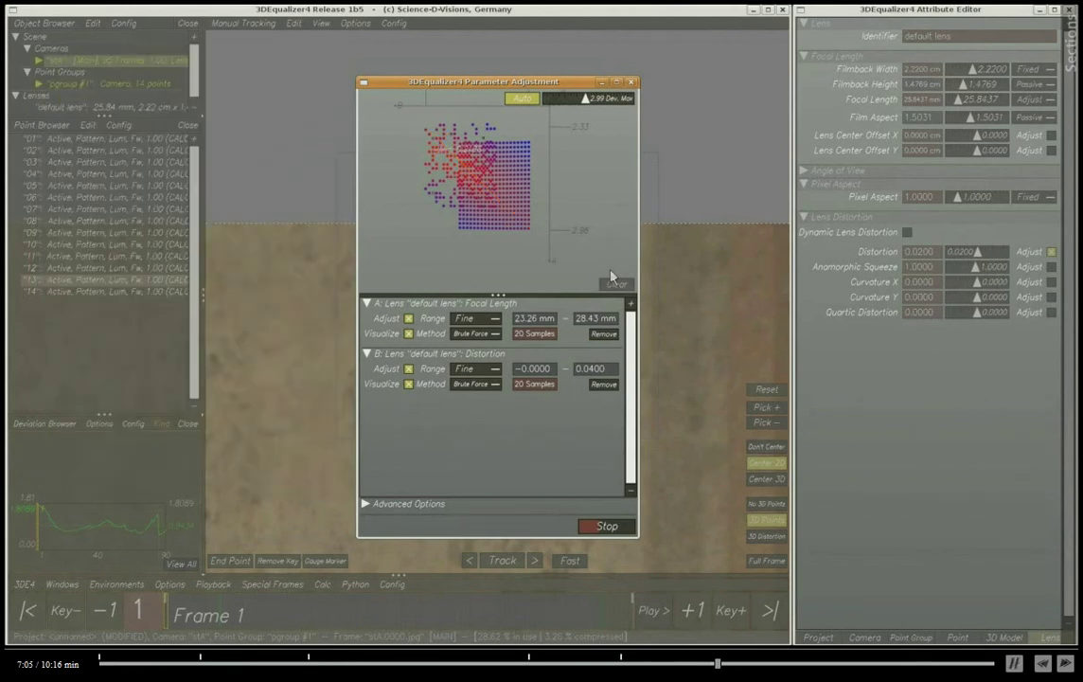
left_click_drag(606, 245, 607, 182)
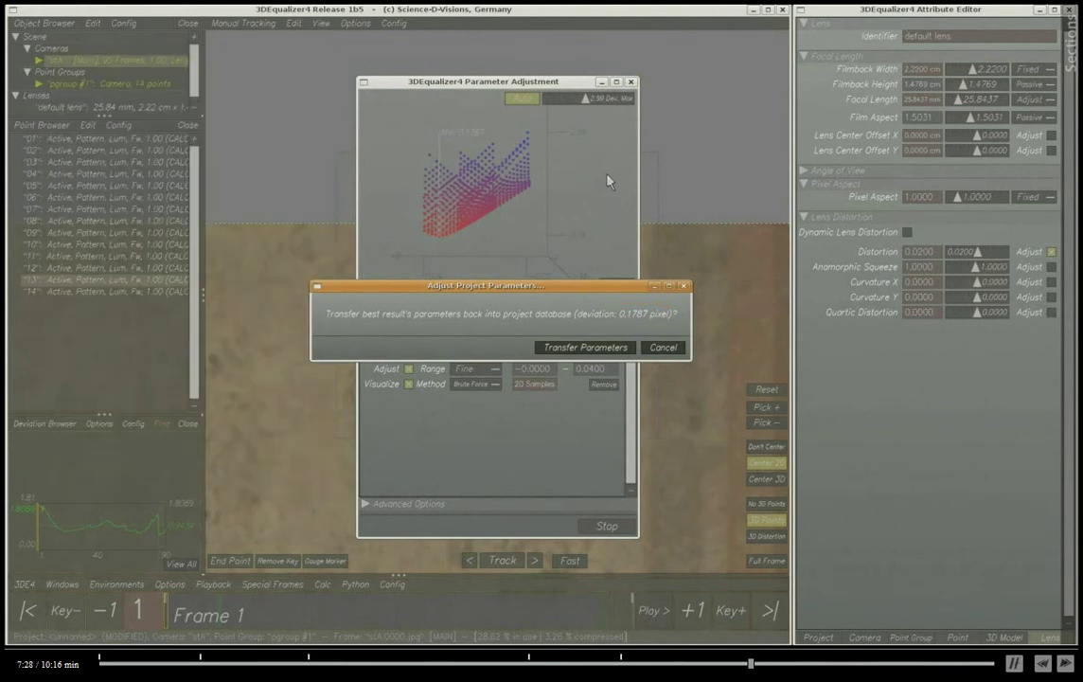
left_click(580, 349)
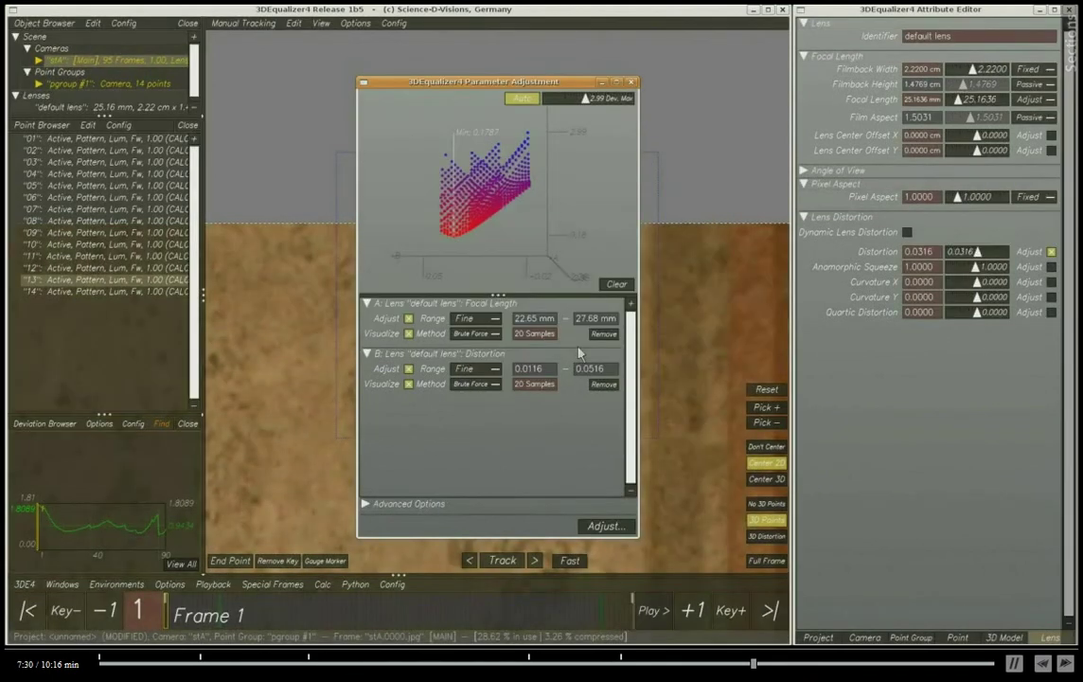
- Select the samples around the surface minimum to define custom ranges of 24.35–26.41 mm for focal length and 0.0147–0.0400 for distortion
left_click_drag(456, 231, 554, 257)
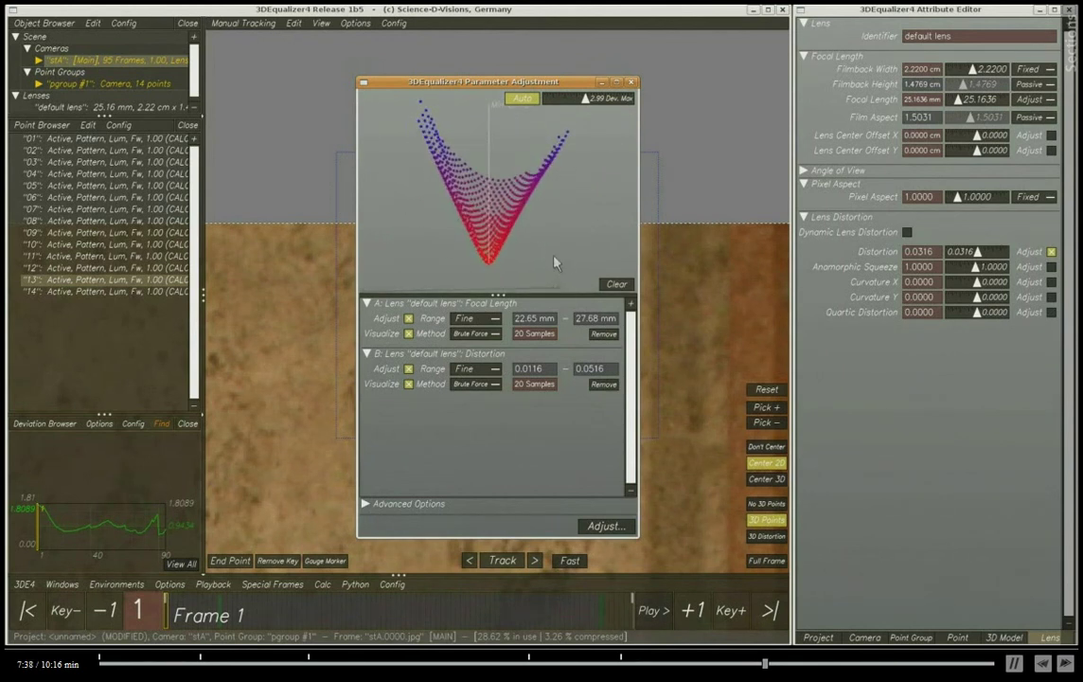
right_click_drag(554, 261, 510, 276)
middle_click_drag(509, 277, 516, 196)
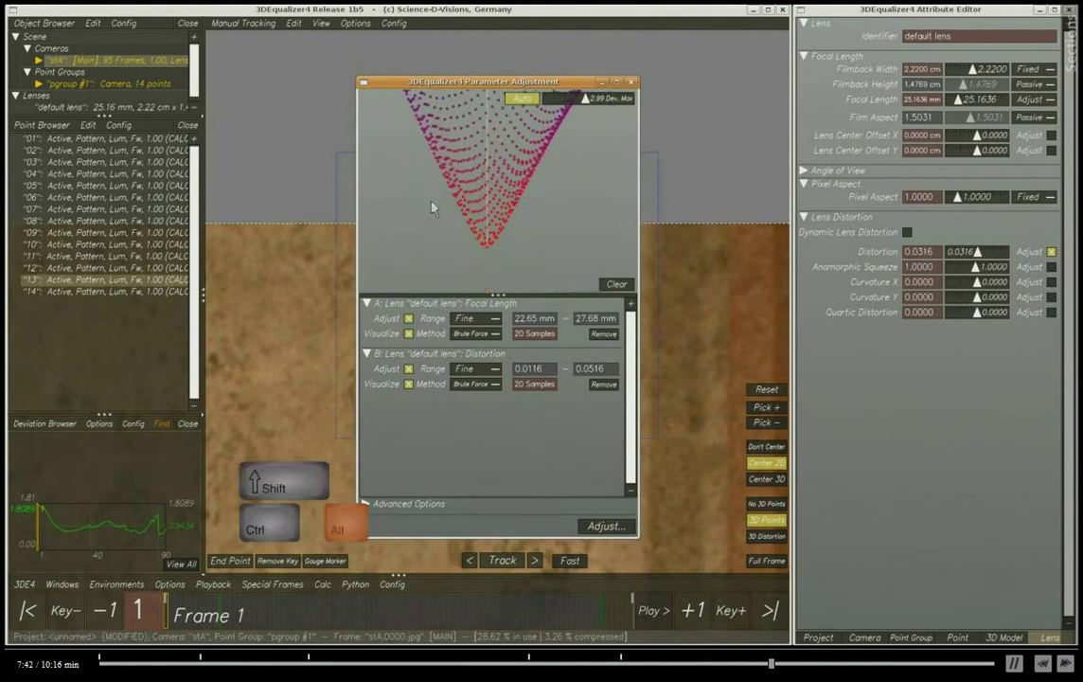
left_click_drag(435, 207, 513, 263, "shift")
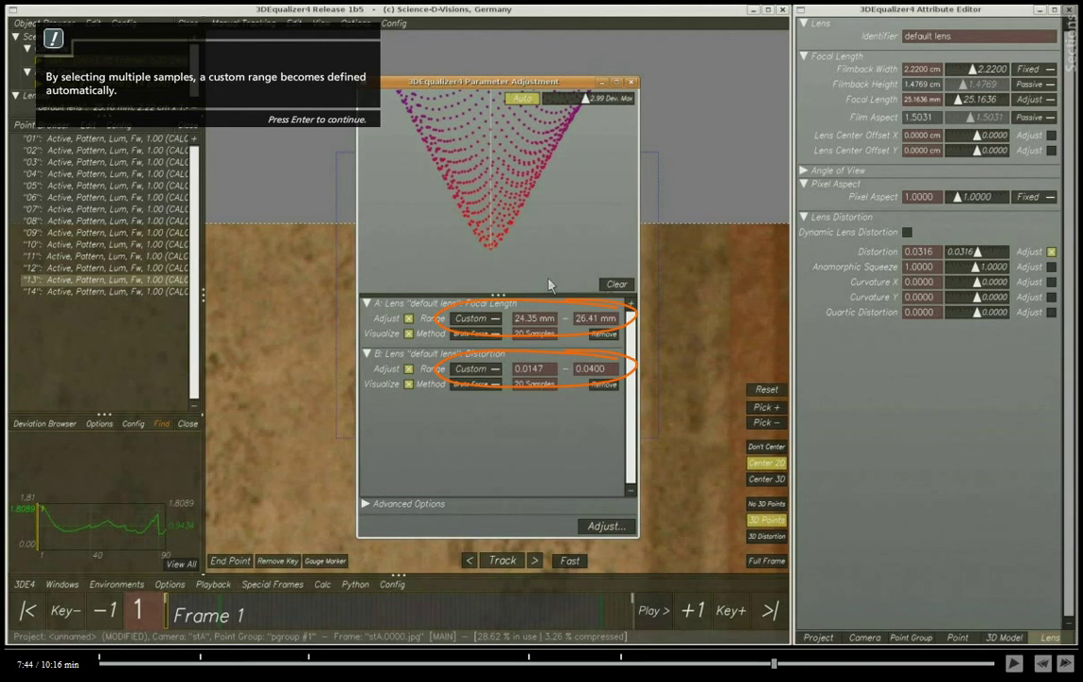
- Run the two-parameter adjustment within the custom ranges, transfer the best result and view the refined sample surface
left_click(610, 527)
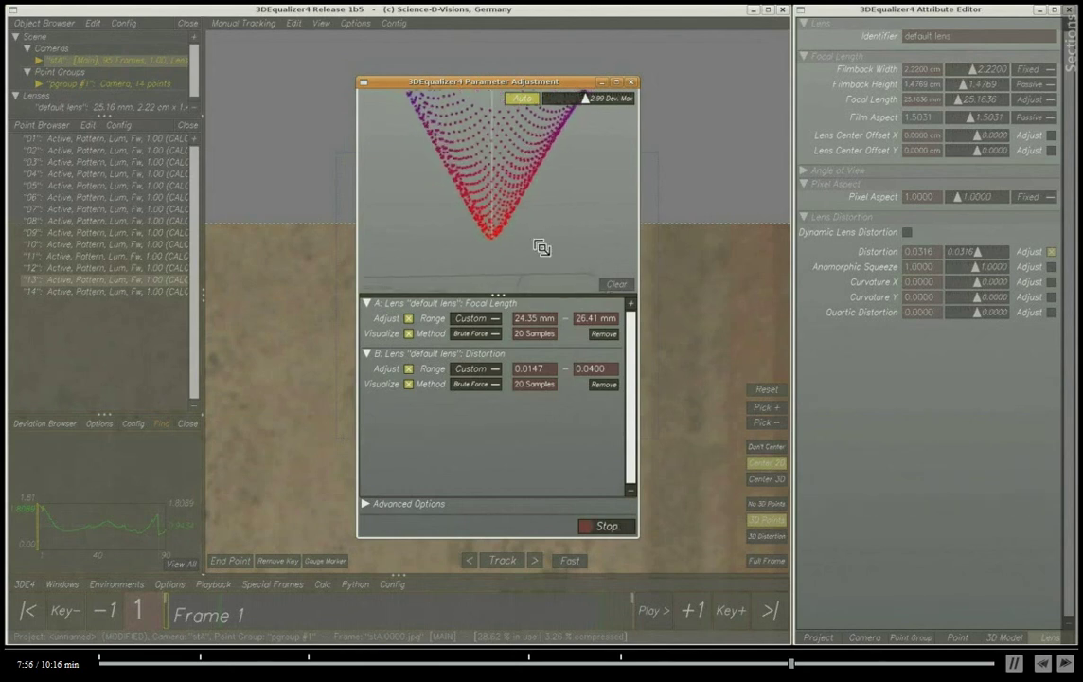
mouse_move(535, 251)
middle_mouse_down()
mouse_move(561, 244)
mouse_move(565, 255)
mouse_move(560, 245)
mouse_move(494, 245)
mouse_move(530, 244)
middle_mouse_up()
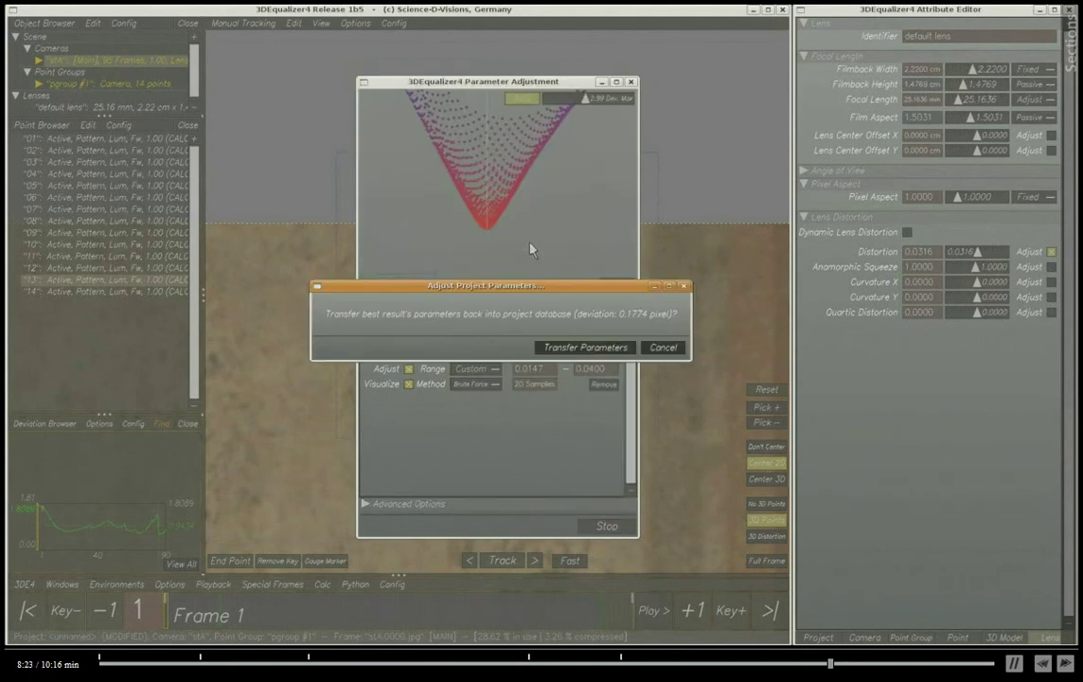
left_click(584, 347)
mouse_move(554, 264)
left_mouse_down()
mouse_move(554, 234)
mouse_move(518, 241)
mouse_move(561, 244)
left_mouse_up()
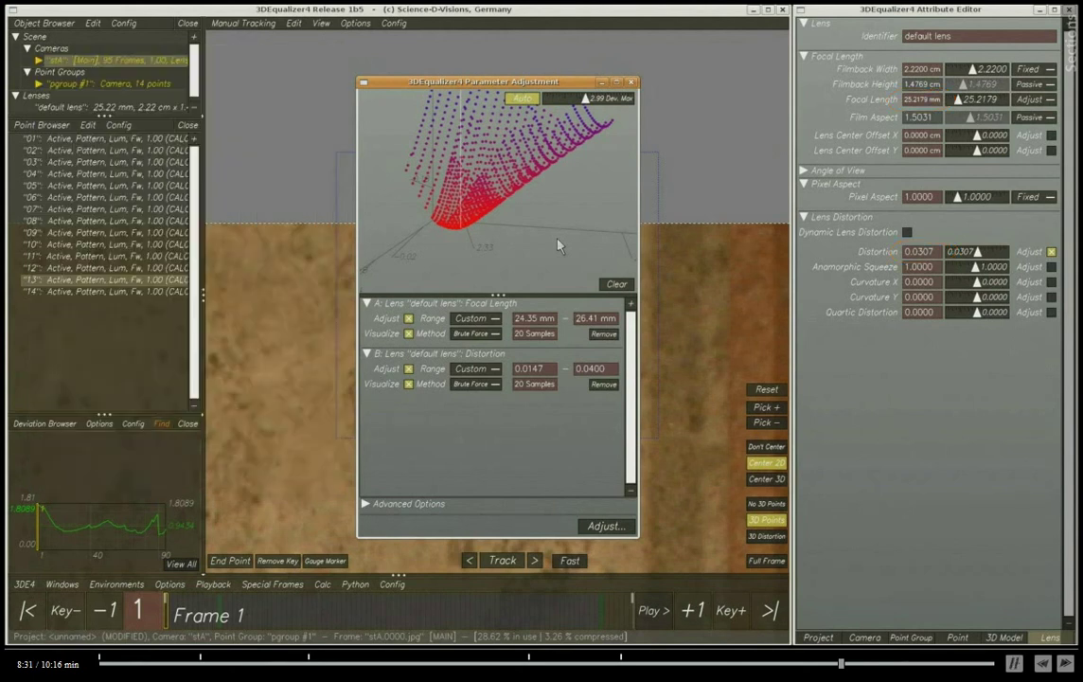
- Reset the lens to 28 mm focal length and 0 distortion, and clear all samples from the deviation plot
left_click(921, 99)
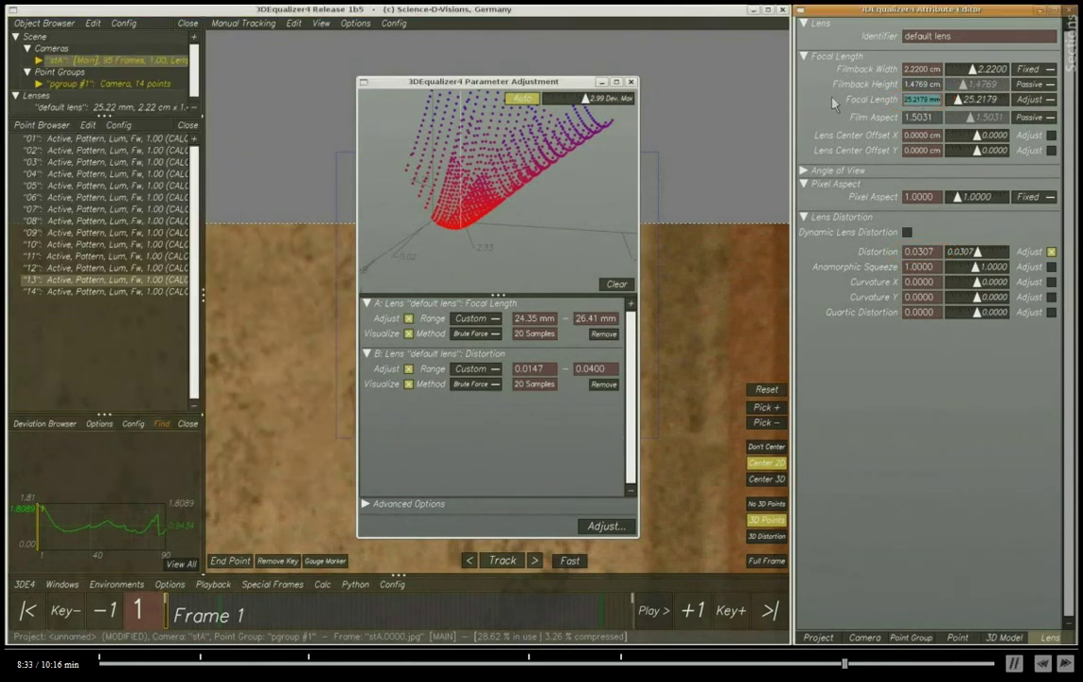
type("28")
key("Return")
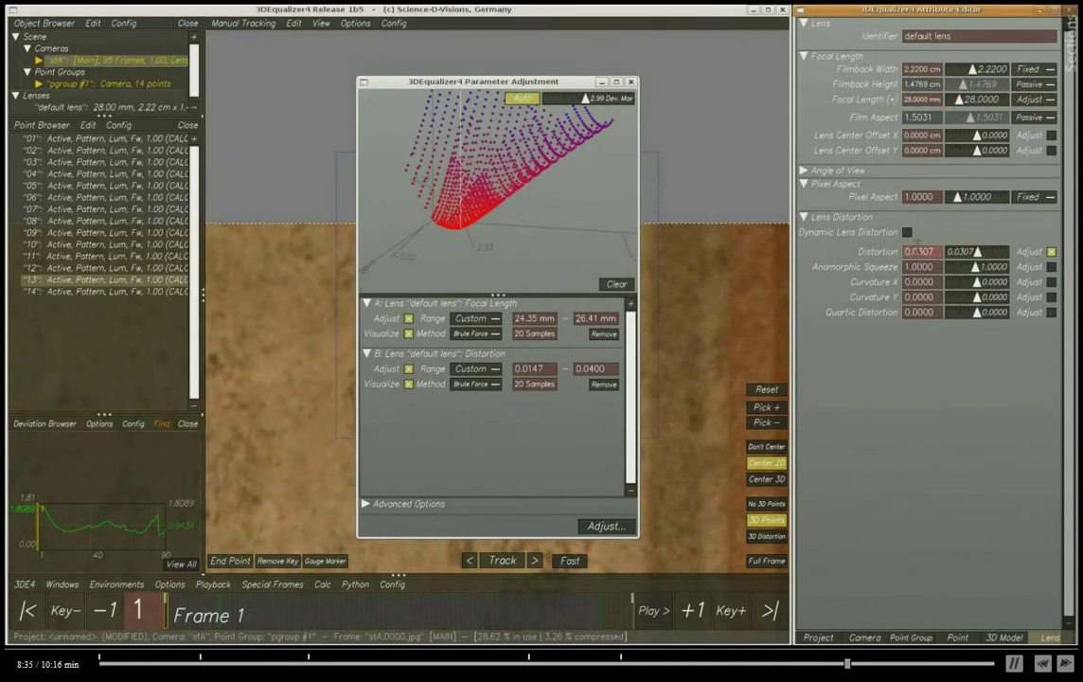
type("0")
key("Return")
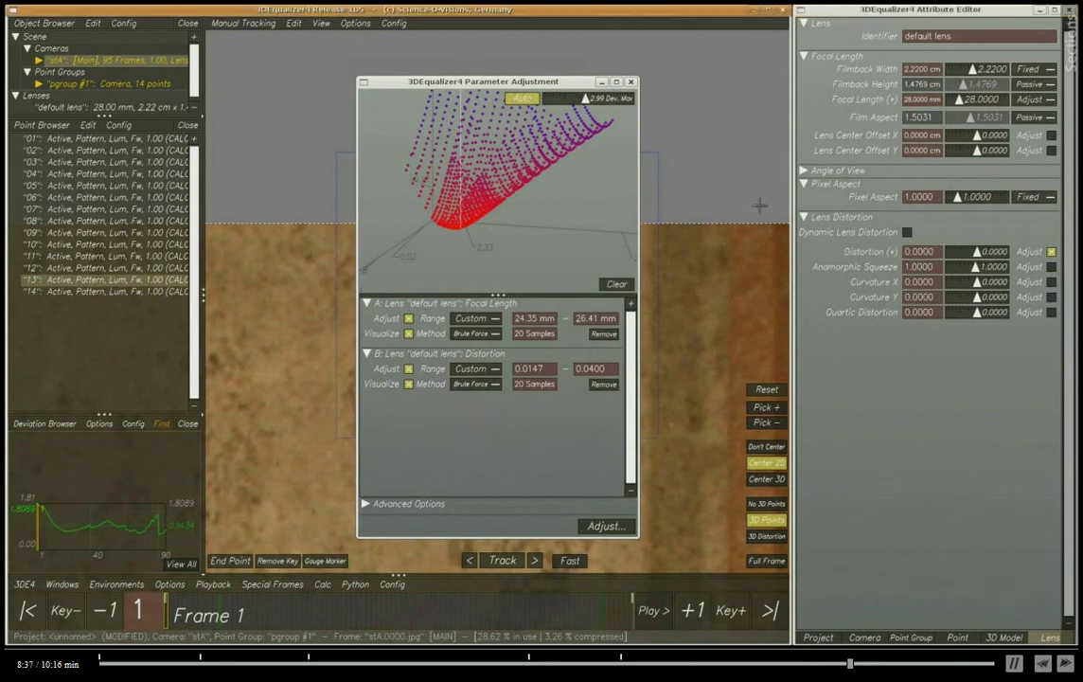
left_click(616, 286)
left_click_drag(552, 251, 508, 257)
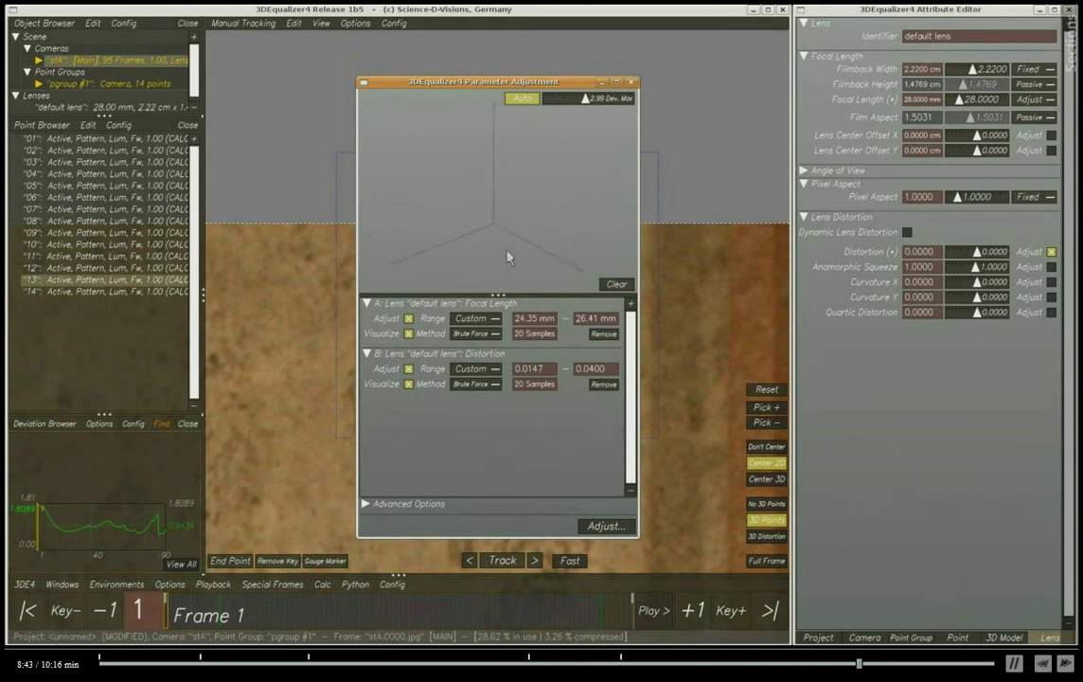
- Set the adjustment method to Adaptive and the range to Fine for both focal length and distortion
left_click(483, 333)
left_click(494, 347)
left_click(490, 383)
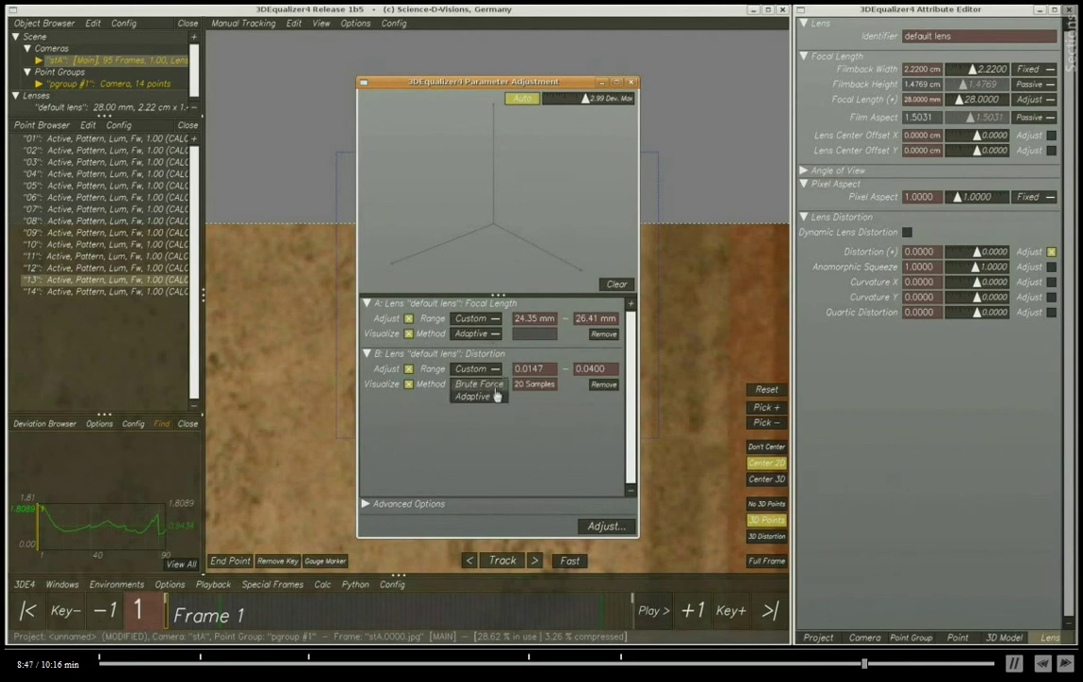
left_click(495, 397)
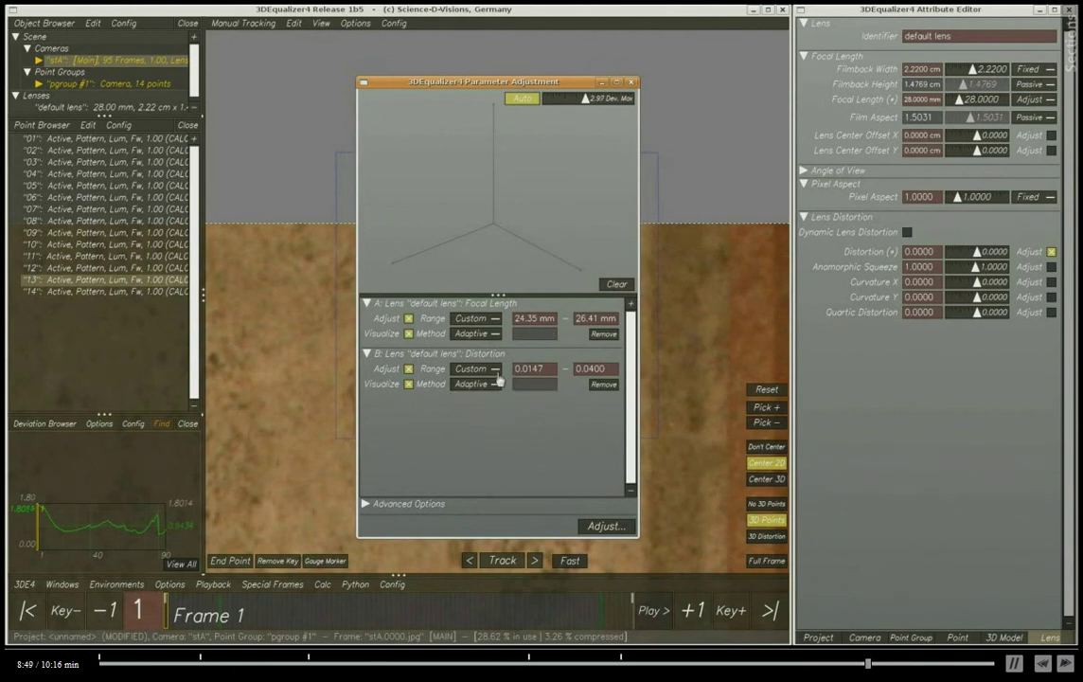
left_click(477, 368)
left_click(445, 326)
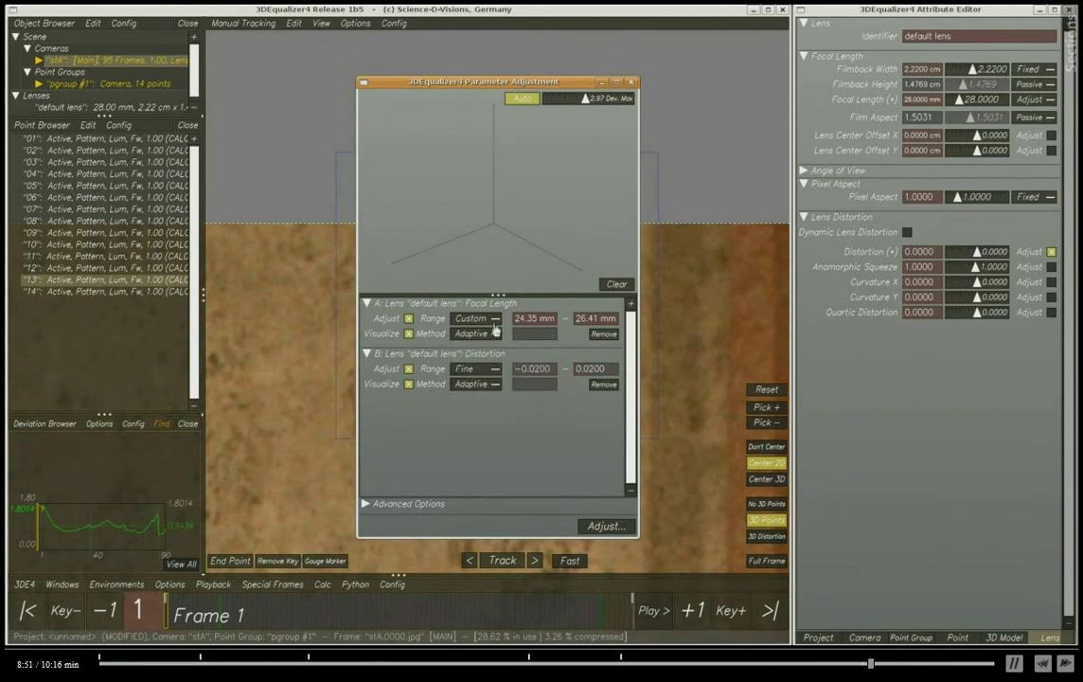
left_click(493, 320)
left_click(443, 282)
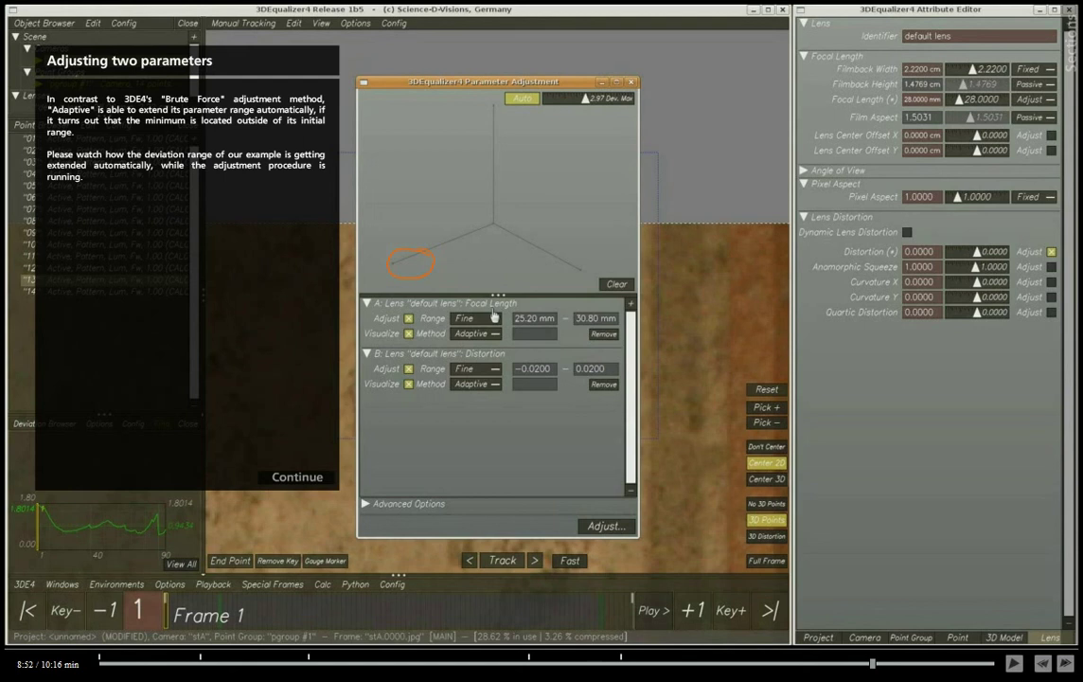
- Run the Adaptive two-parameter adjustment, transfer the best result's parameters into the project and inspect the resulting samples in the deviation plot
key("space")
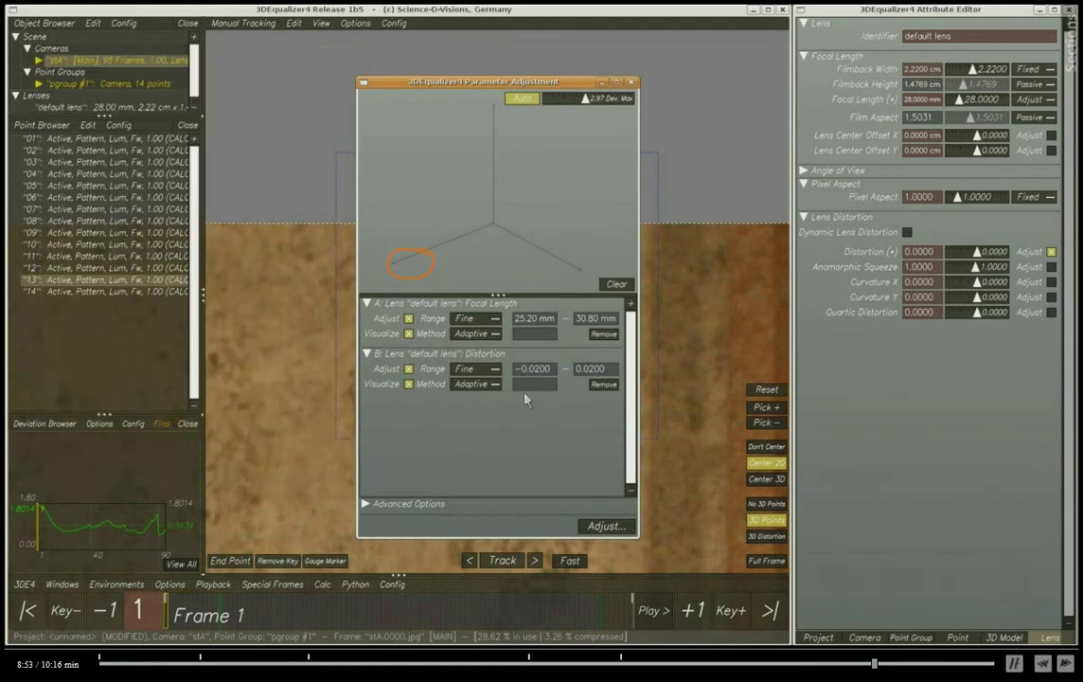
left_click(608, 527)
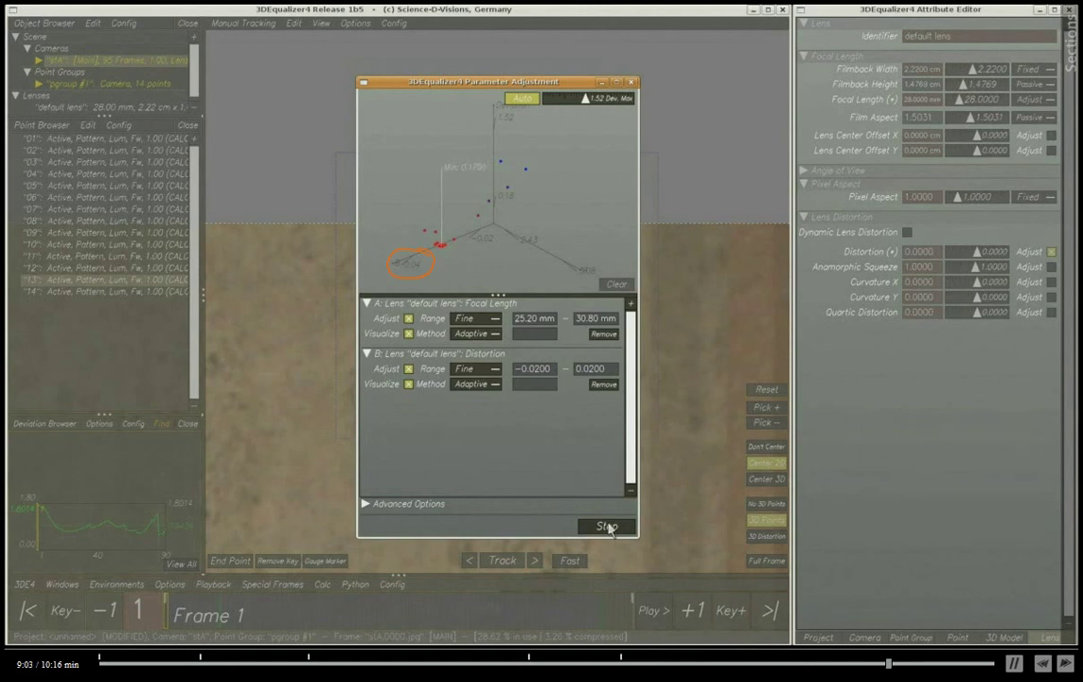
left_click(607, 528)
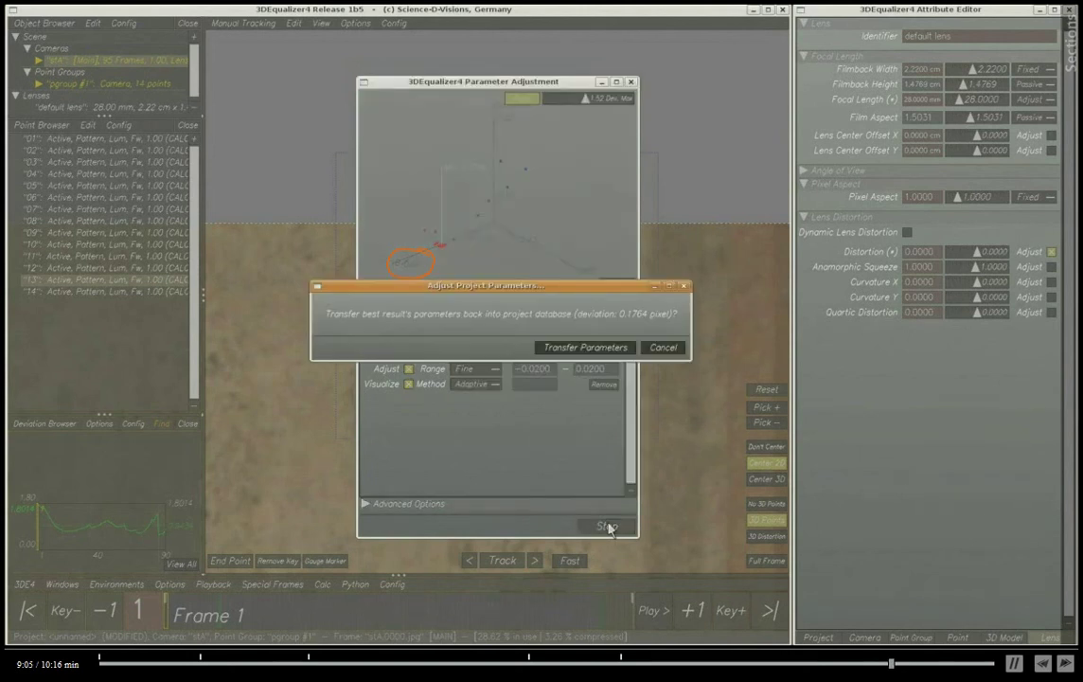
left_click(584, 347)
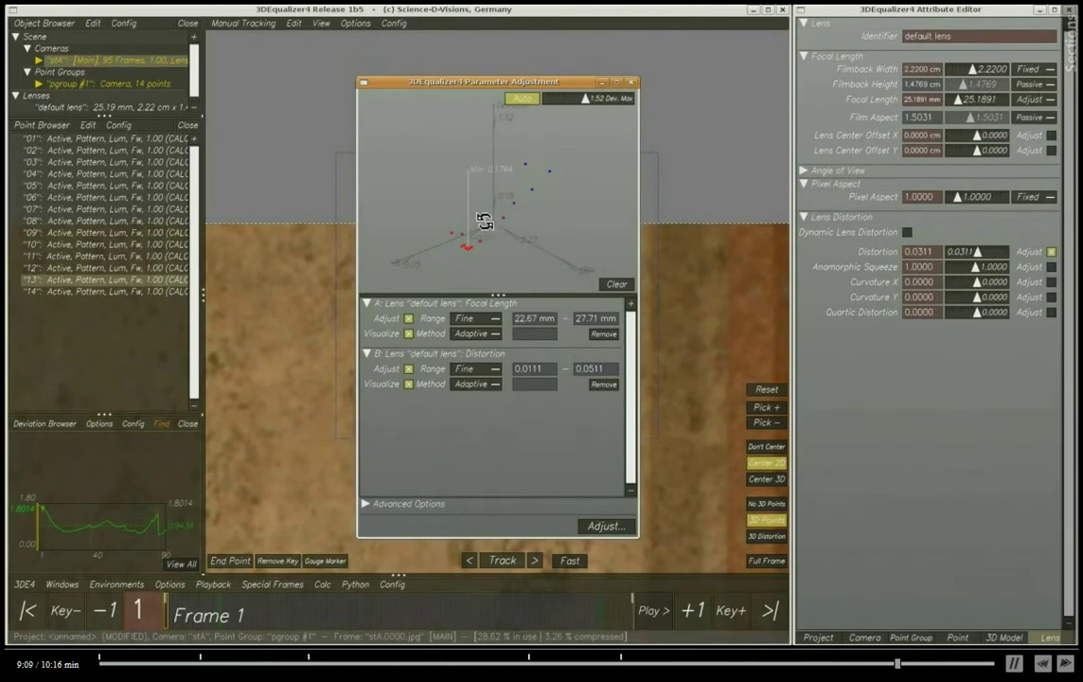
left_click_drag(486, 227, 532, 202)
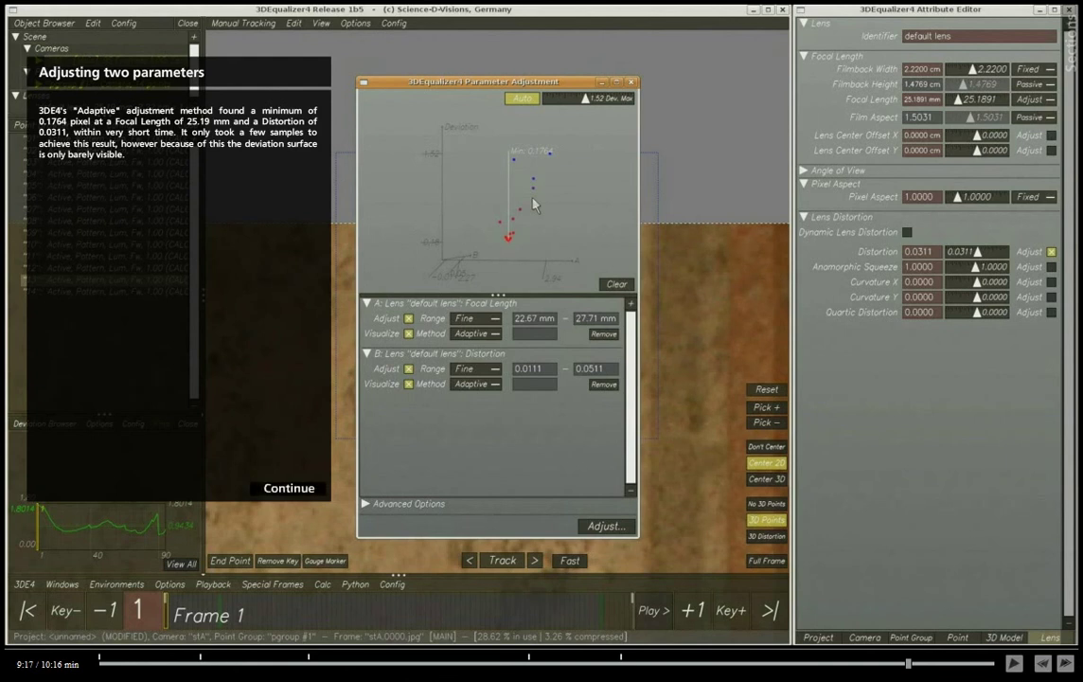
key("space")
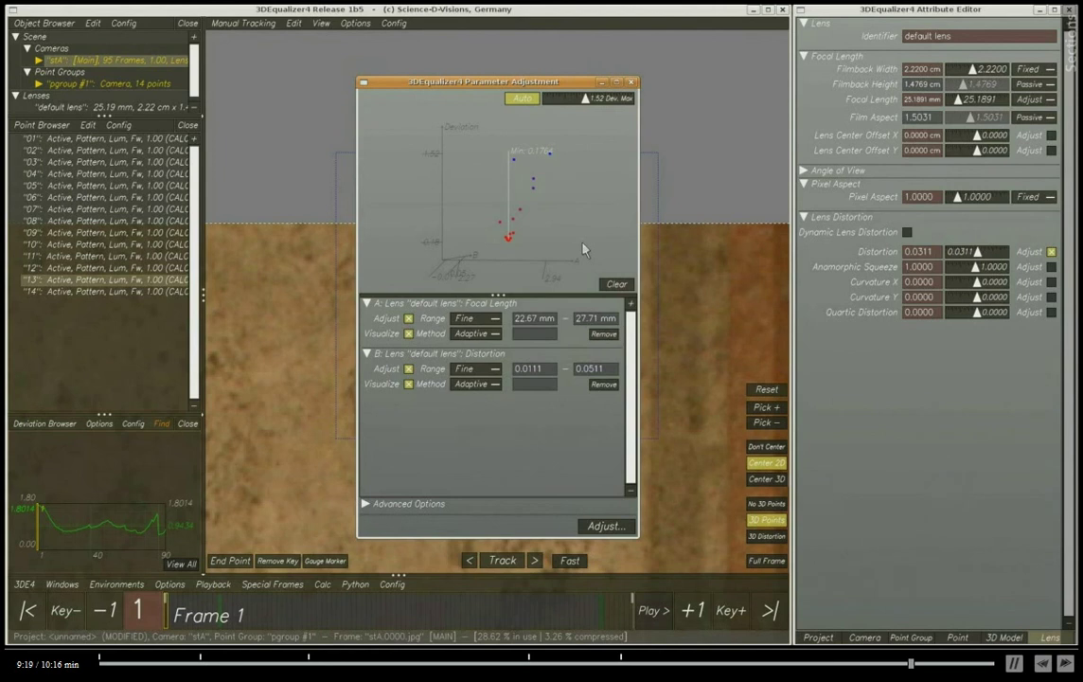
- Calculate all objects from scratch with the optimized lens, use the result and fit the whole deviation curve in the Deviation Browser
key("alt+c")
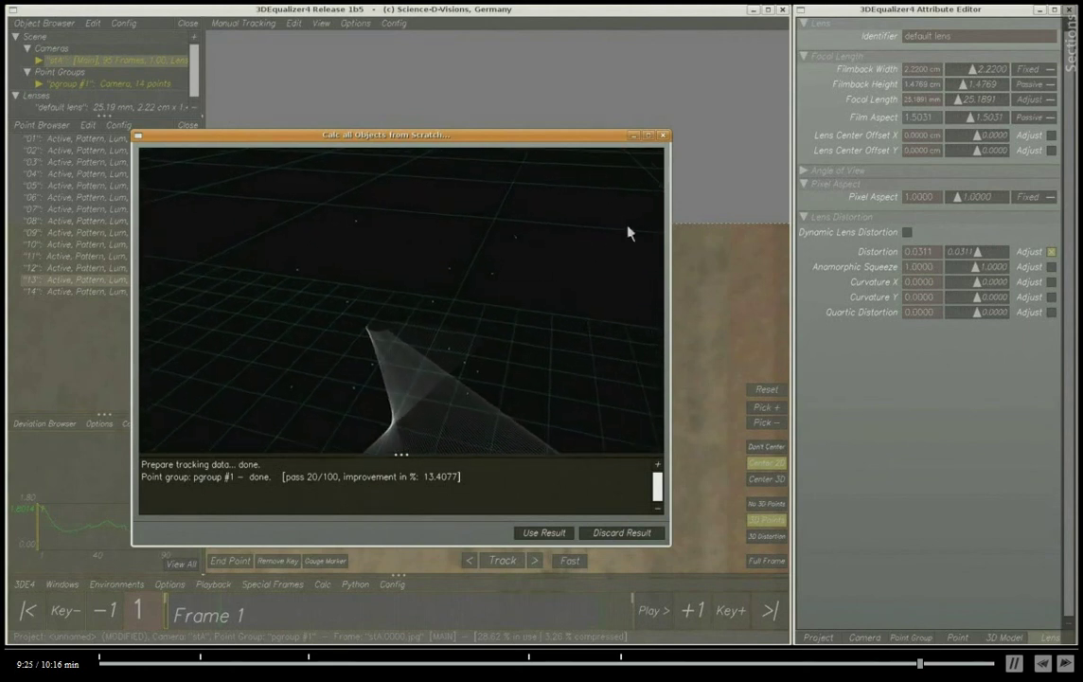
left_click(558, 534)
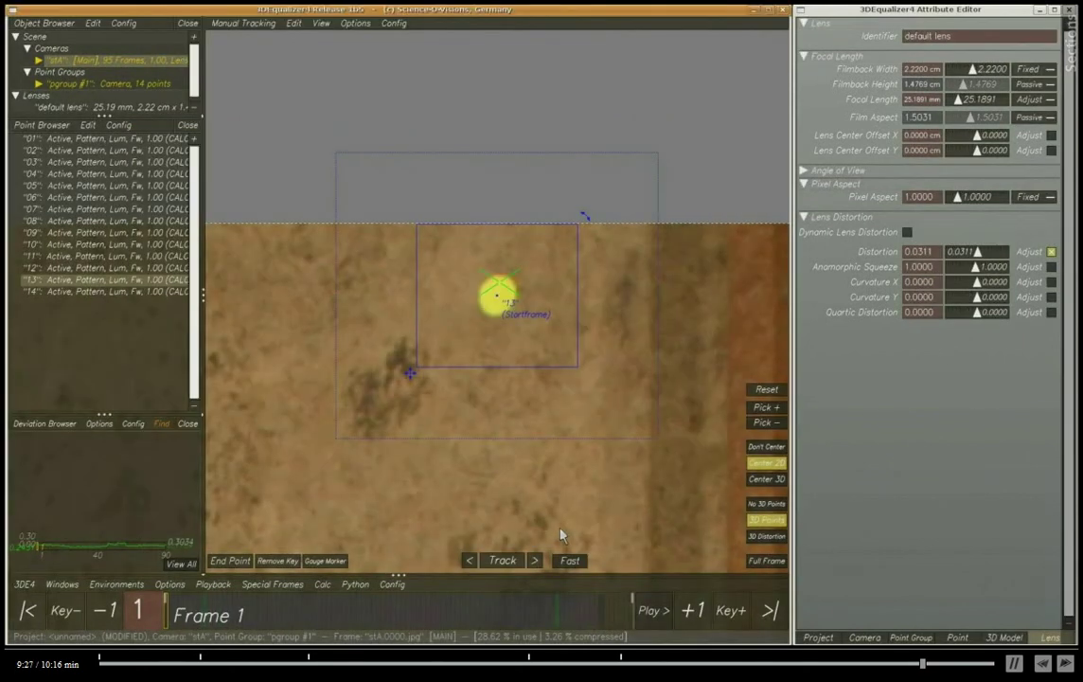
left_click(181, 564)
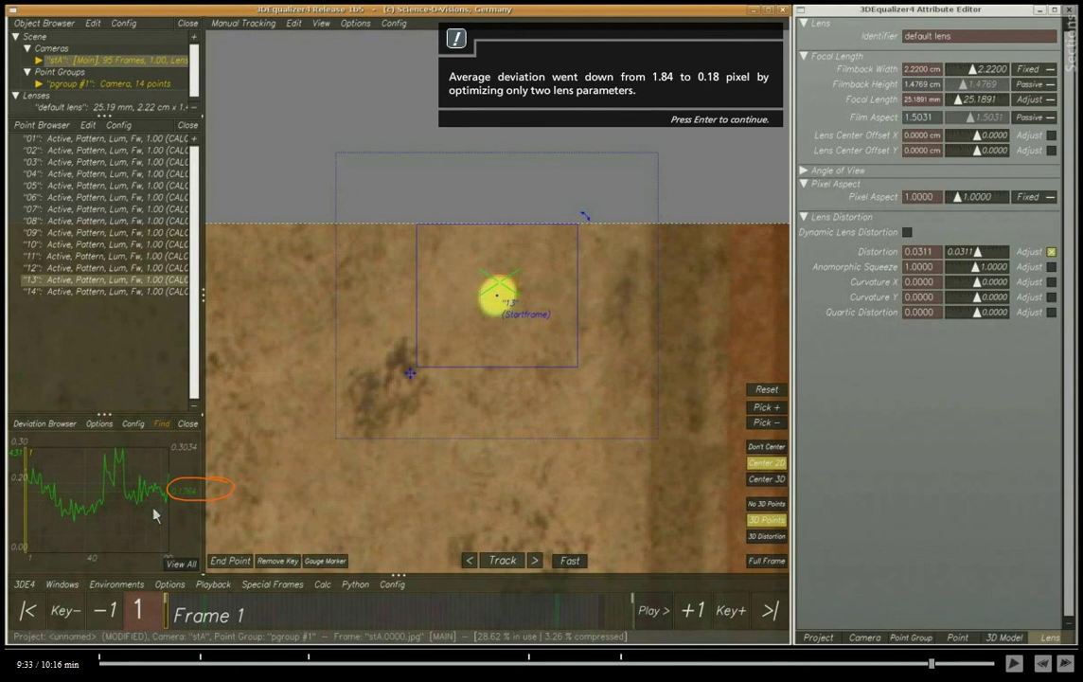
key("Return")
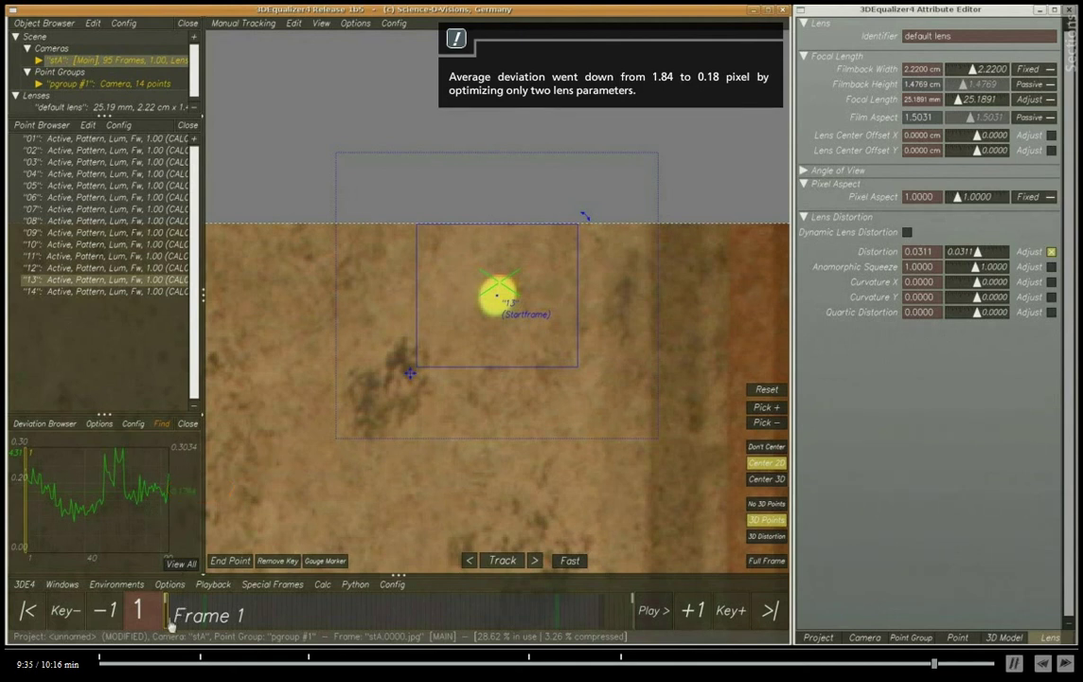
- Scrub to frame 88, switch the point display to 3D Distortion and scrub back to frame 1 to compare point 13 with its reconstruction
left_click_drag(172, 625, 598, 621)
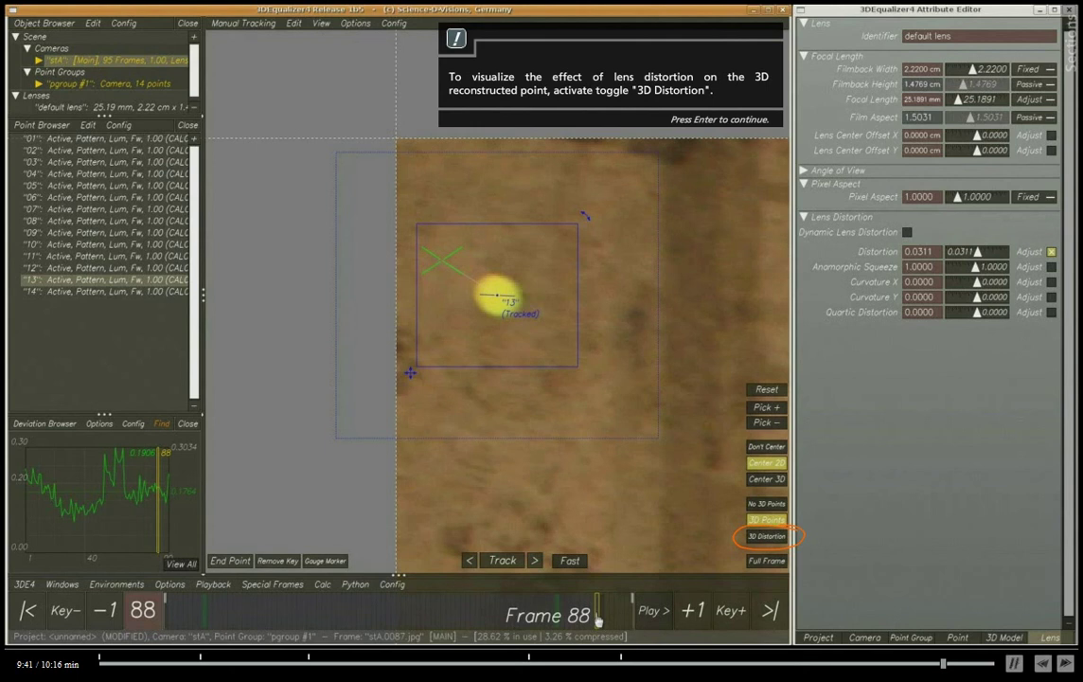
key("Return")
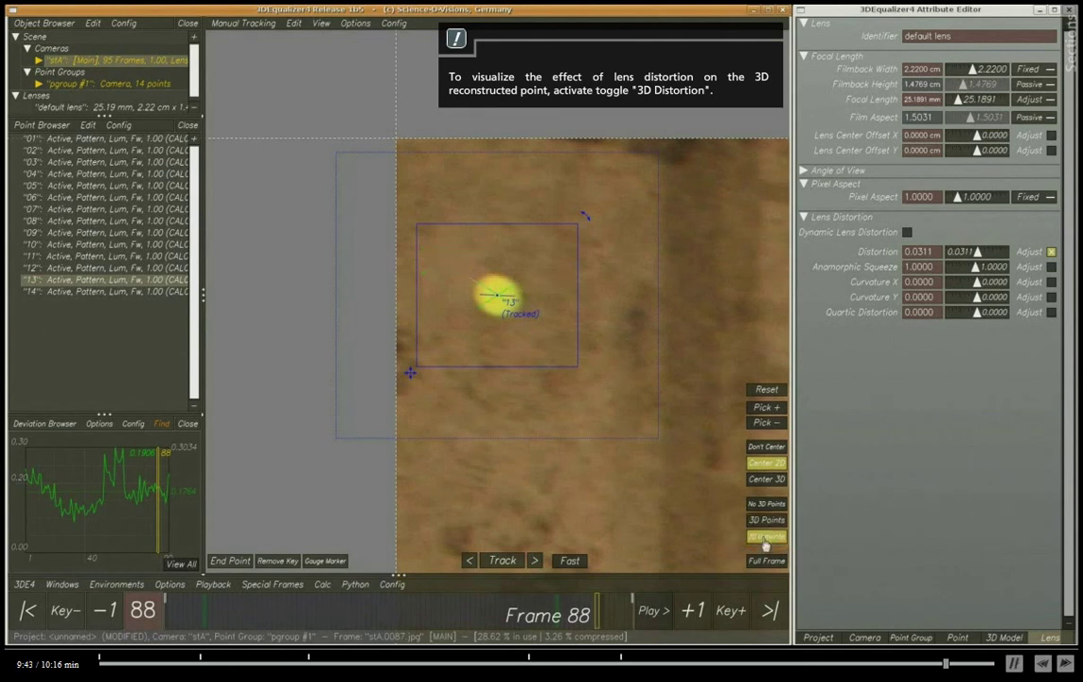
left_click(767, 537)
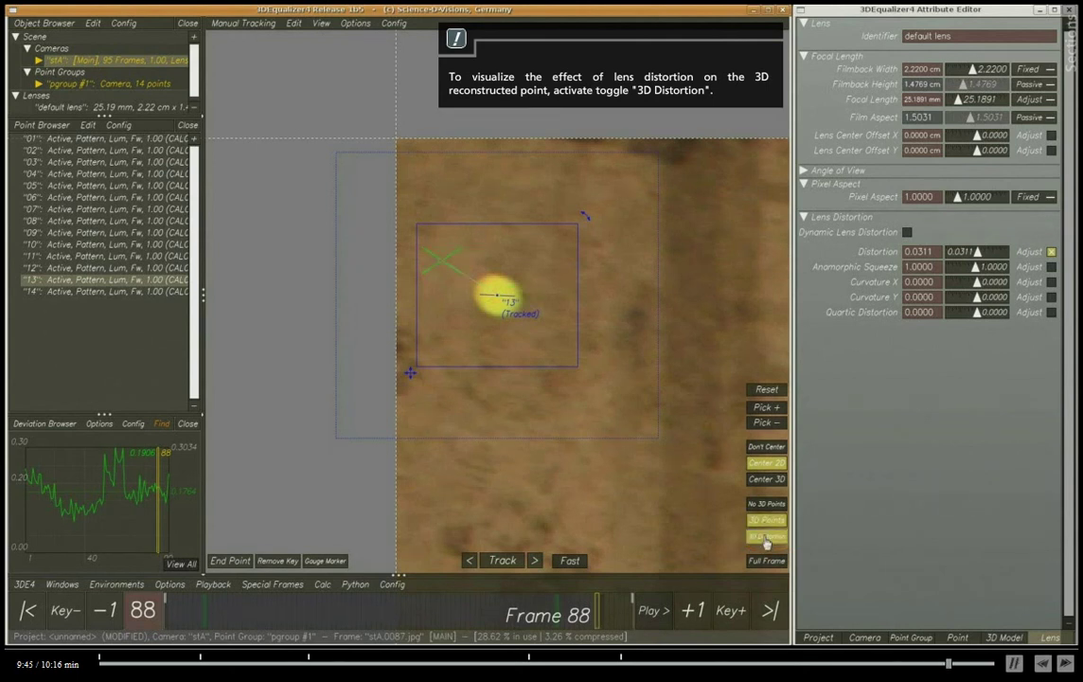
left_click_drag(598, 627, 166, 620)
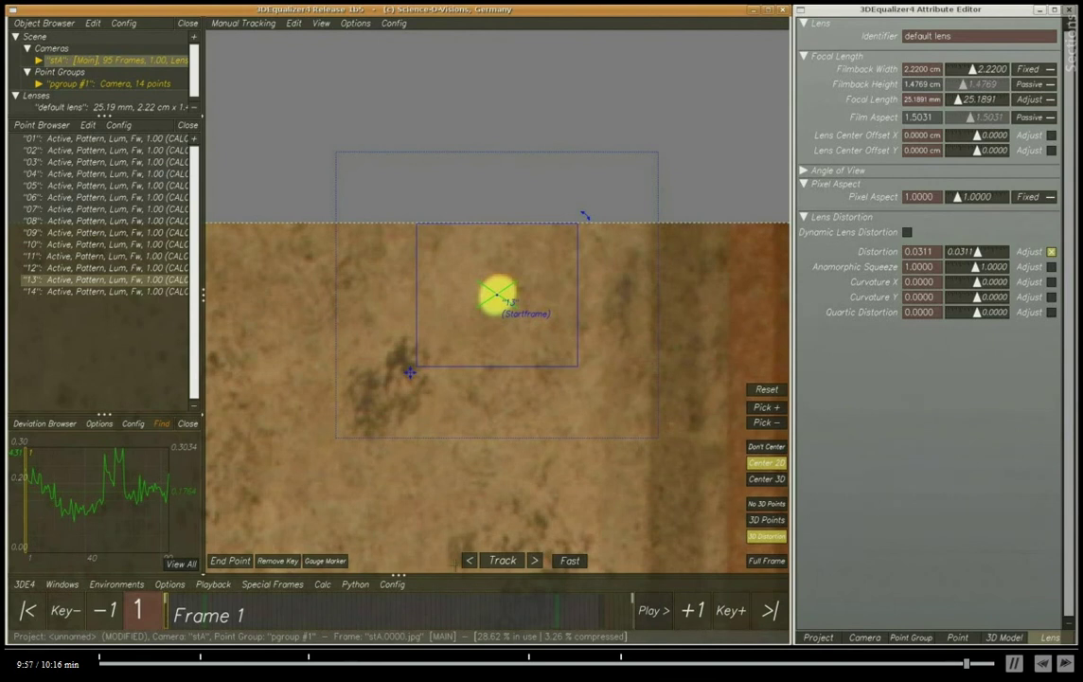
- Show the full frame, deselect point 13 and scrub through the shot to check all reconstructed points against the footage
left_click(766, 561)
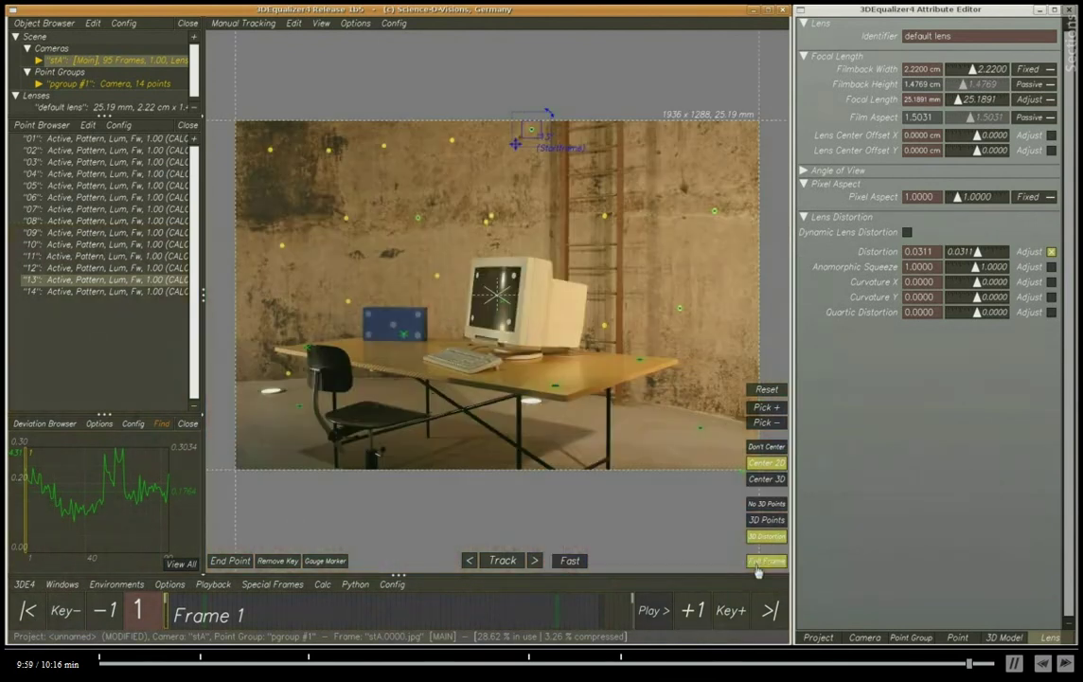
left_click(418, 441)
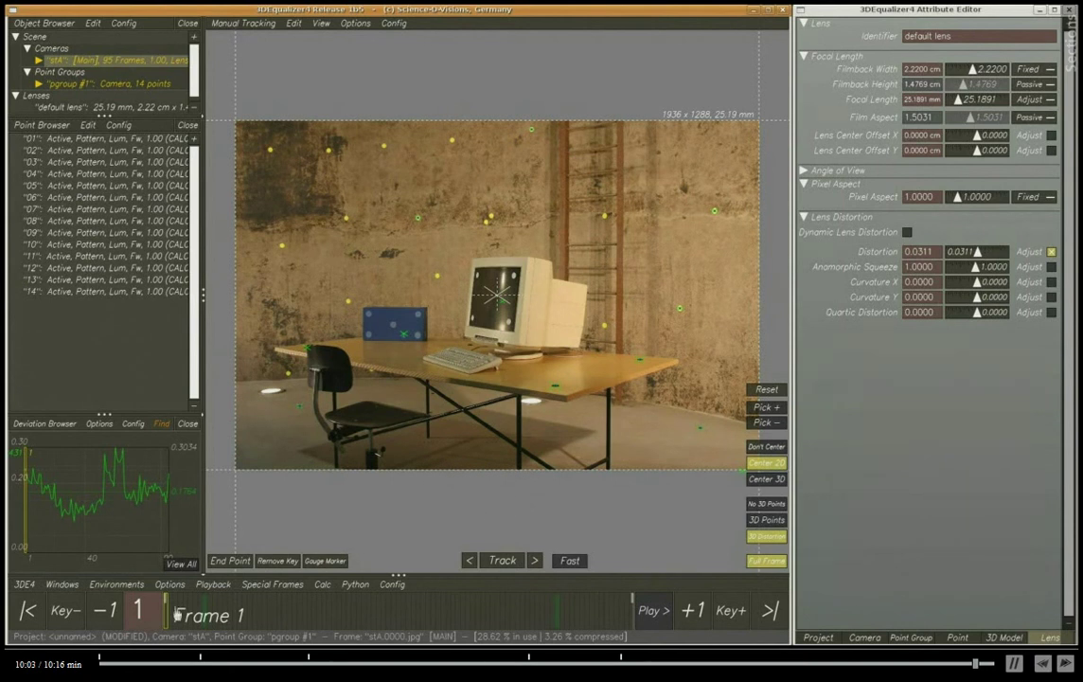
mouse_move(166, 620)
left_mouse_down()
mouse_move(635, 613)
mouse_move(167, 614)
left_mouse_up()
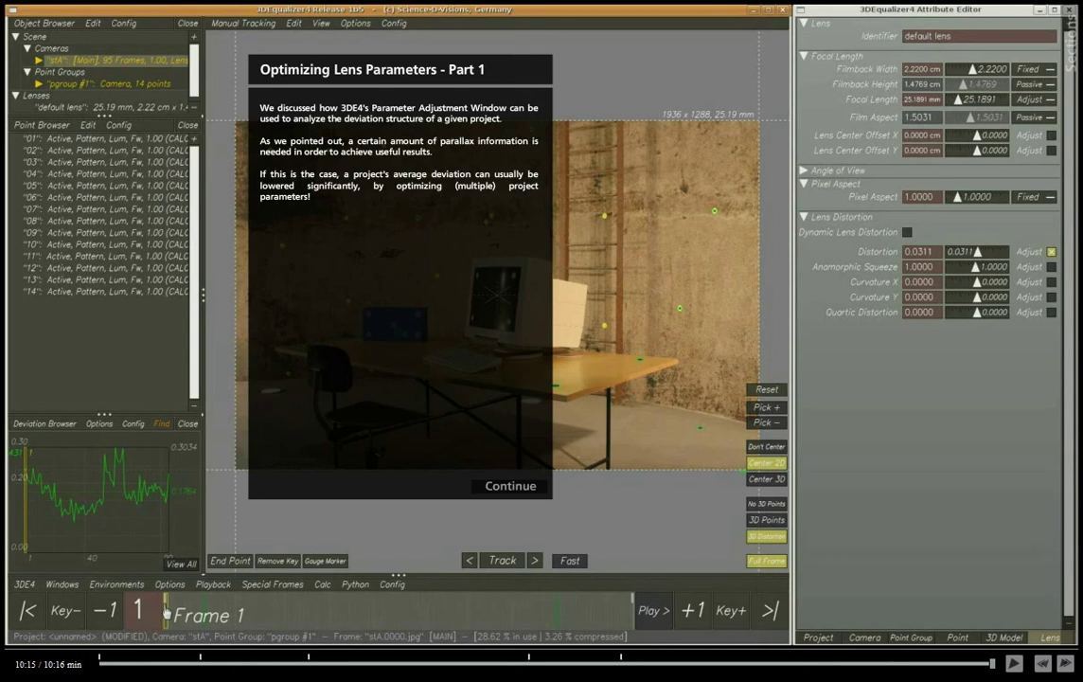
key("space")
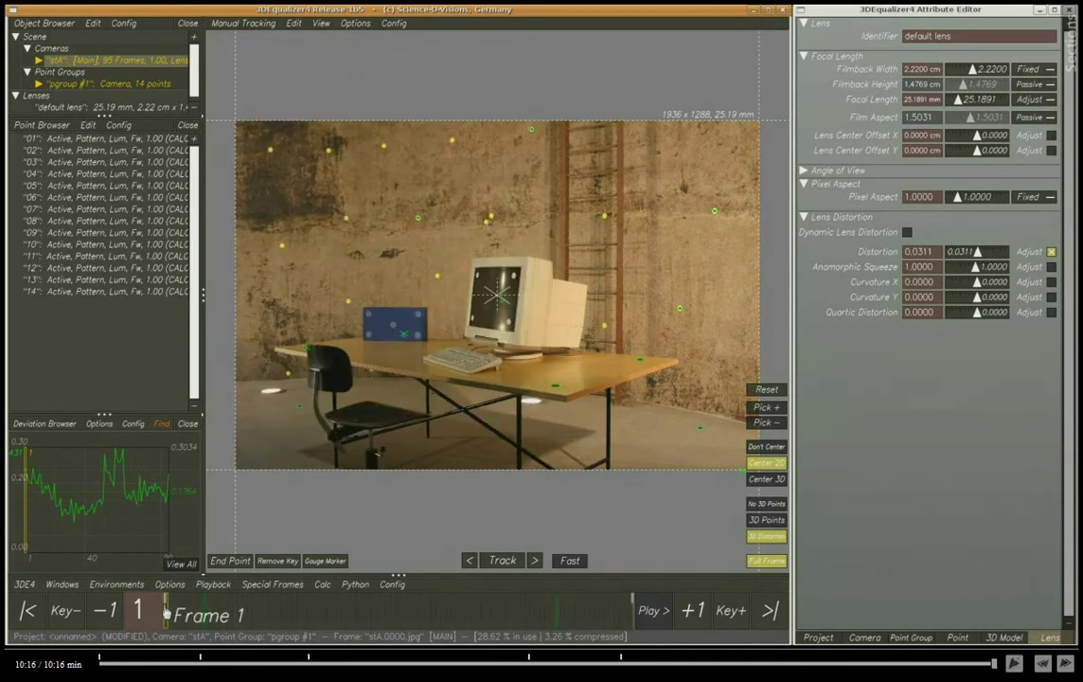